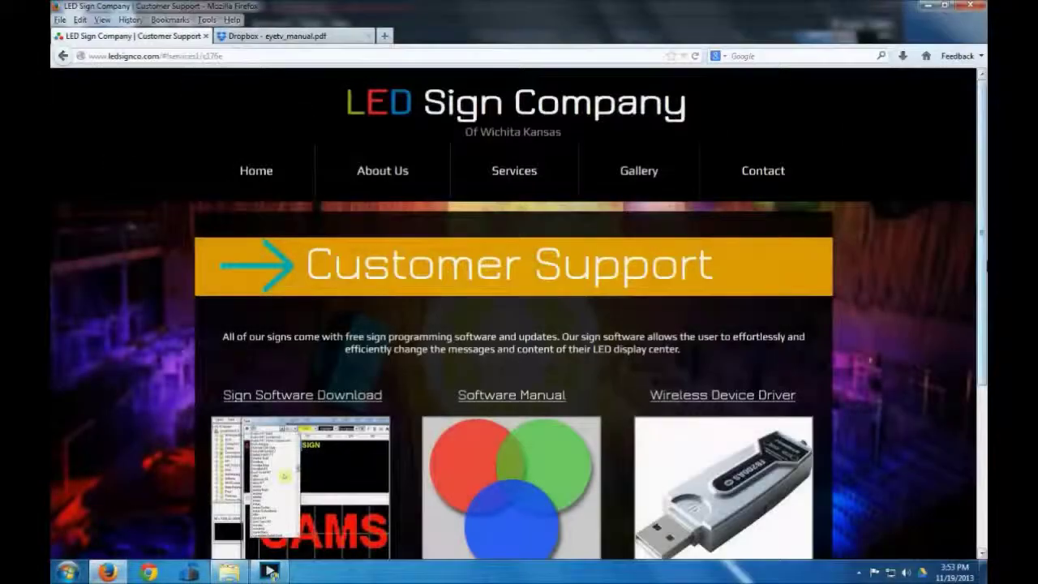
# Scroll through the current Firefox page, then bring up the Eyetv manual PDF tab
pyautogui.scroll(-3, 519, 317)
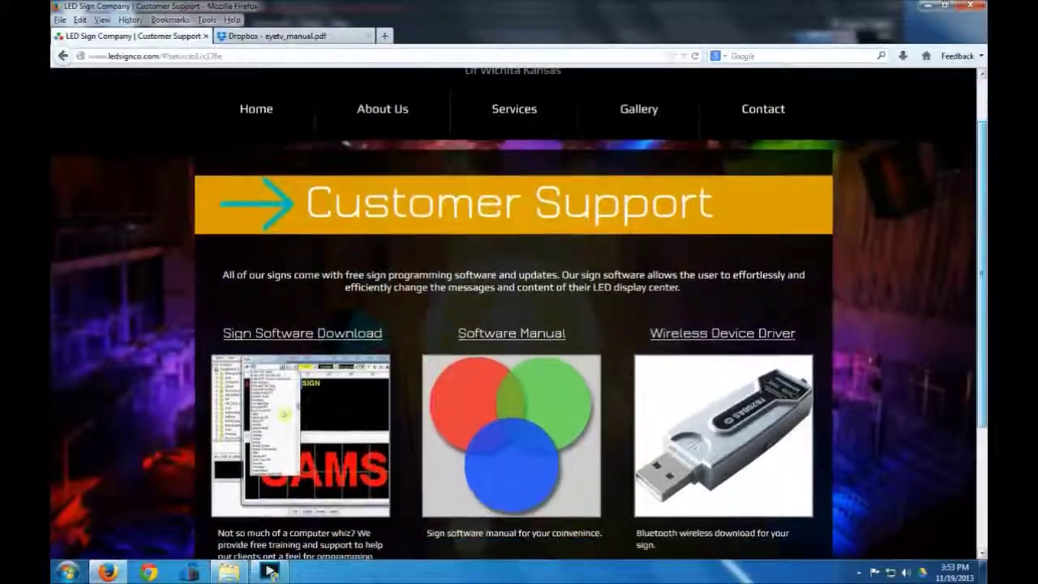
pyautogui.scroll(-1, 519, 316)
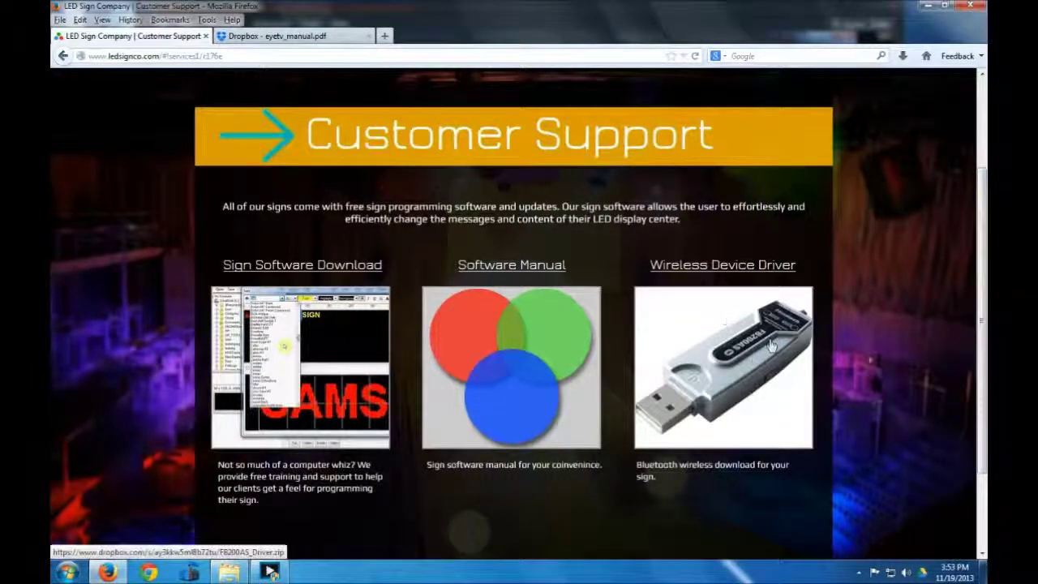
pyautogui.scroll(1, 982, 309)
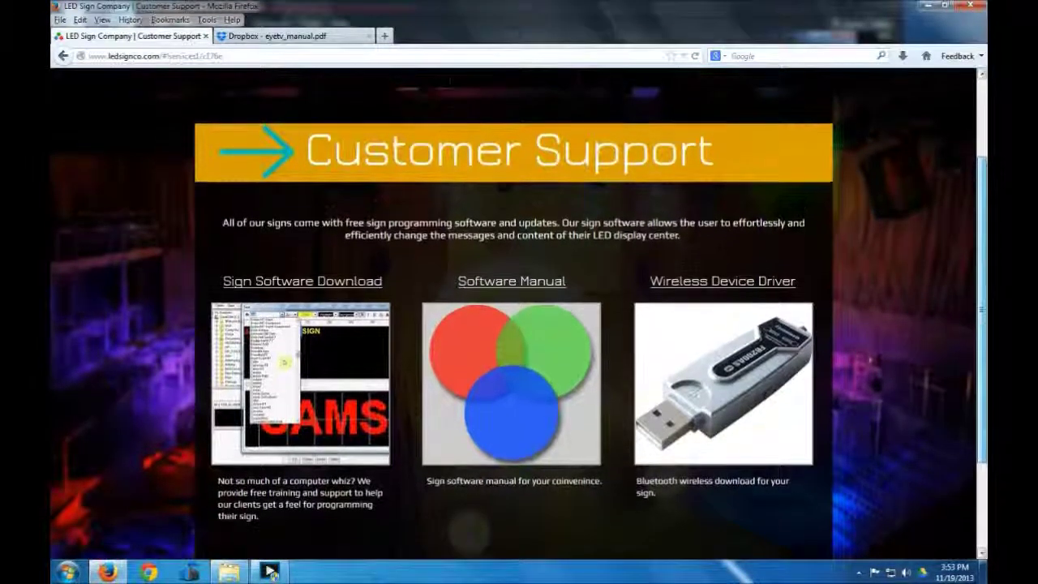
pyautogui.scroll(-2, 984, 365)
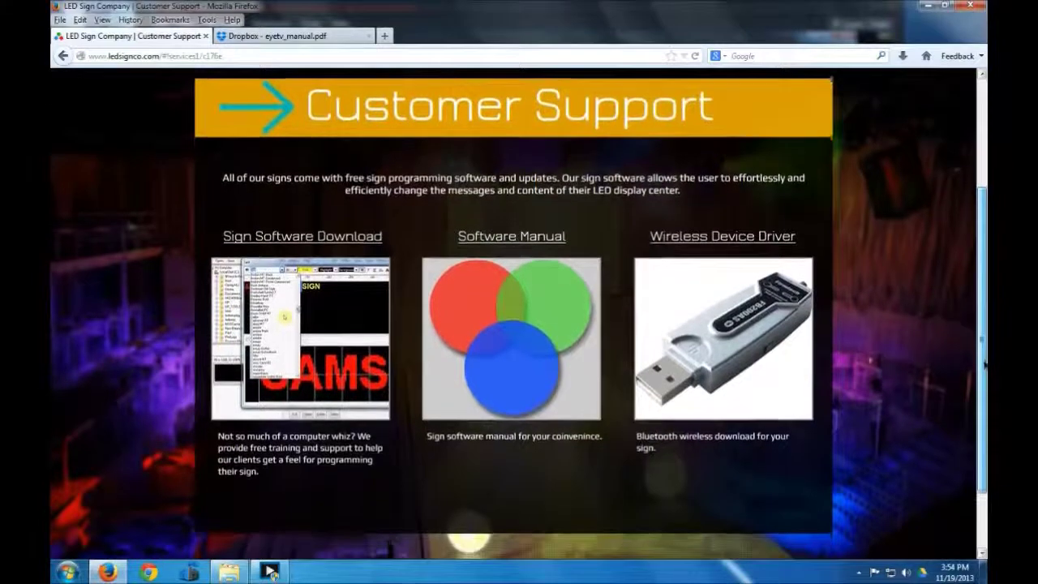
pyautogui.moveTo(983, 365)
pyautogui.mouseDown()
pyautogui.moveTo(986, 381)
pyautogui.moveTo(986, 349)
pyautogui.mouseUp()
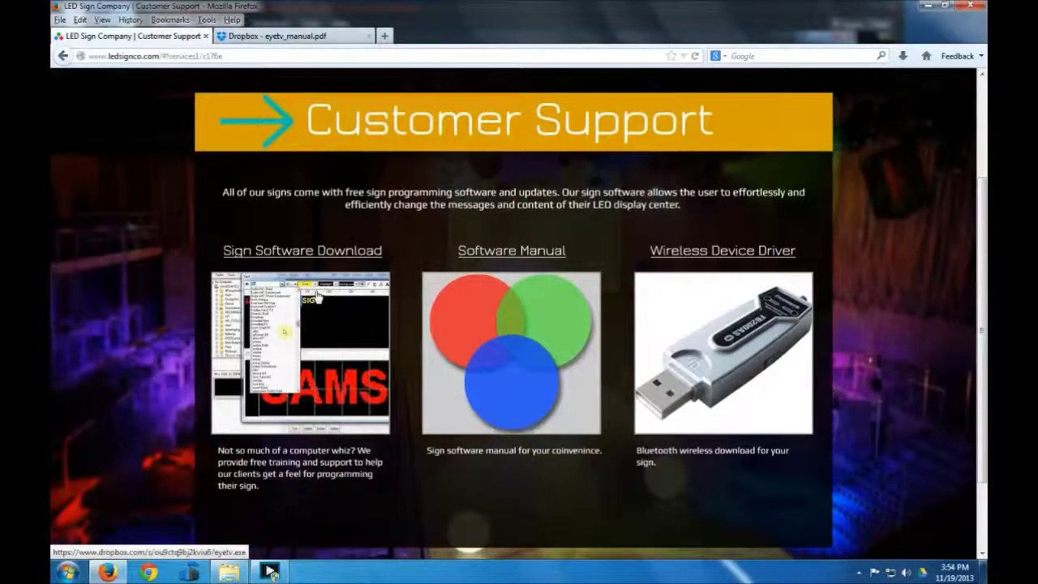
pyautogui.scroll(2, 661, 256)
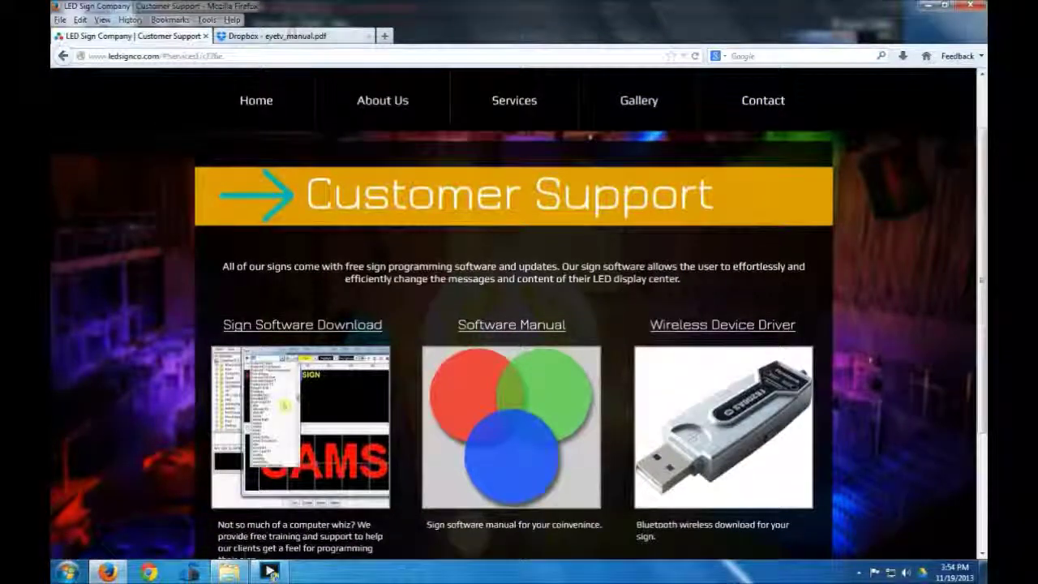
pyautogui.click(291, 34)
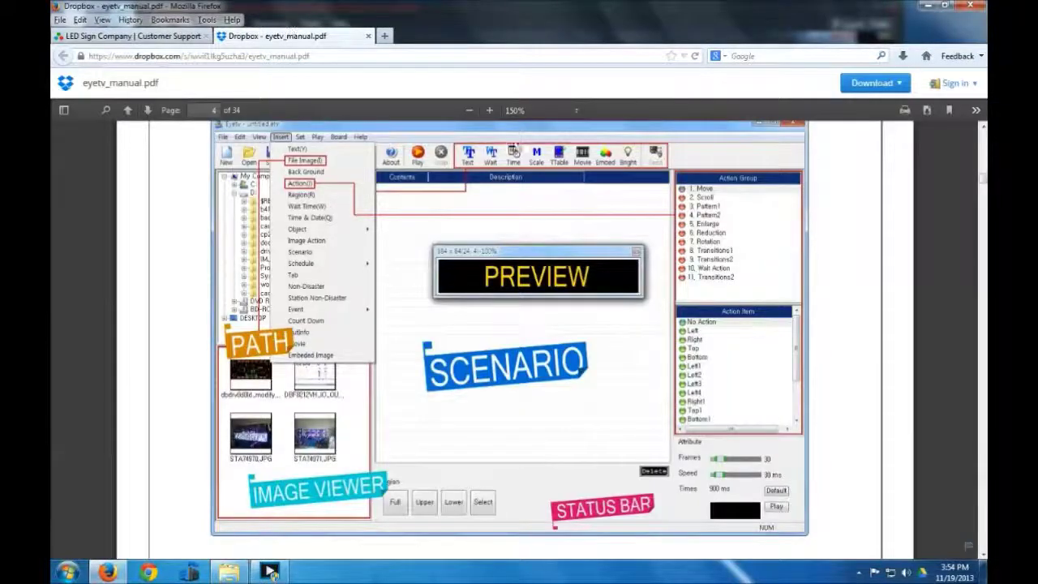
# Return to the LED Sign Company Customer Support page and scroll through it
pyautogui.click(169, 37)
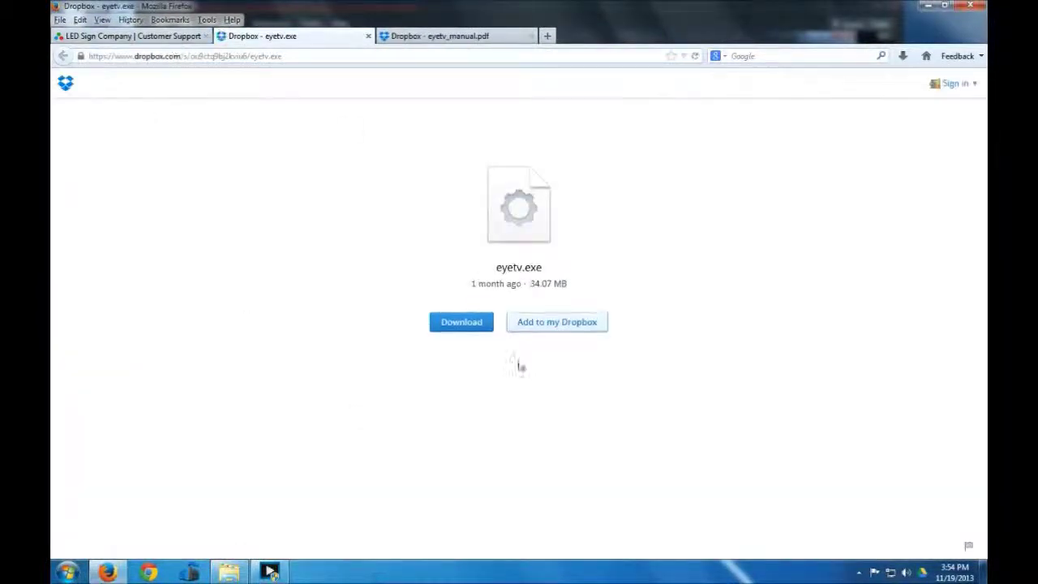
pyautogui.click(163, 36)
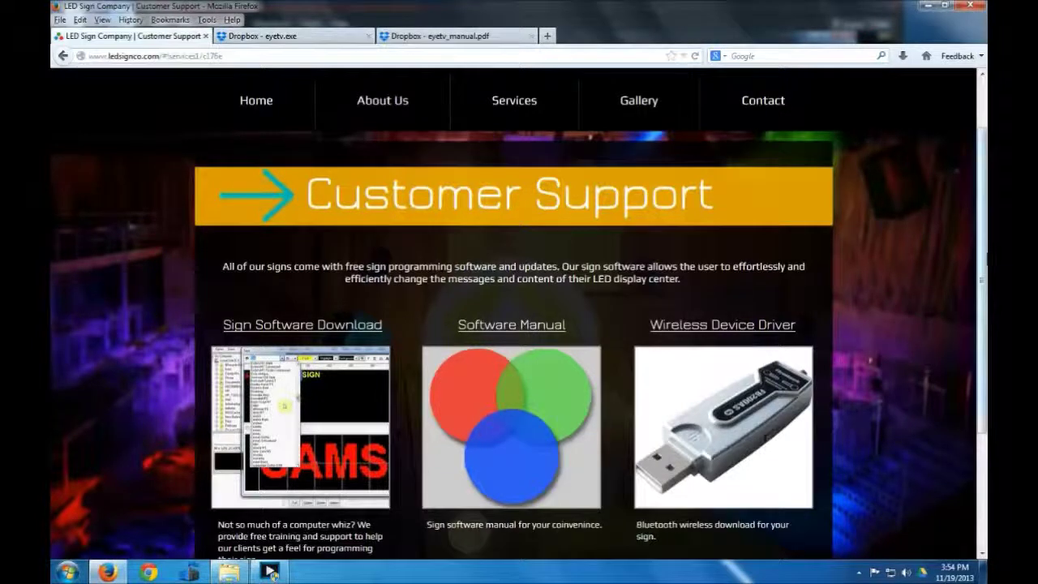
pyautogui.scroll(2, 516, 261)
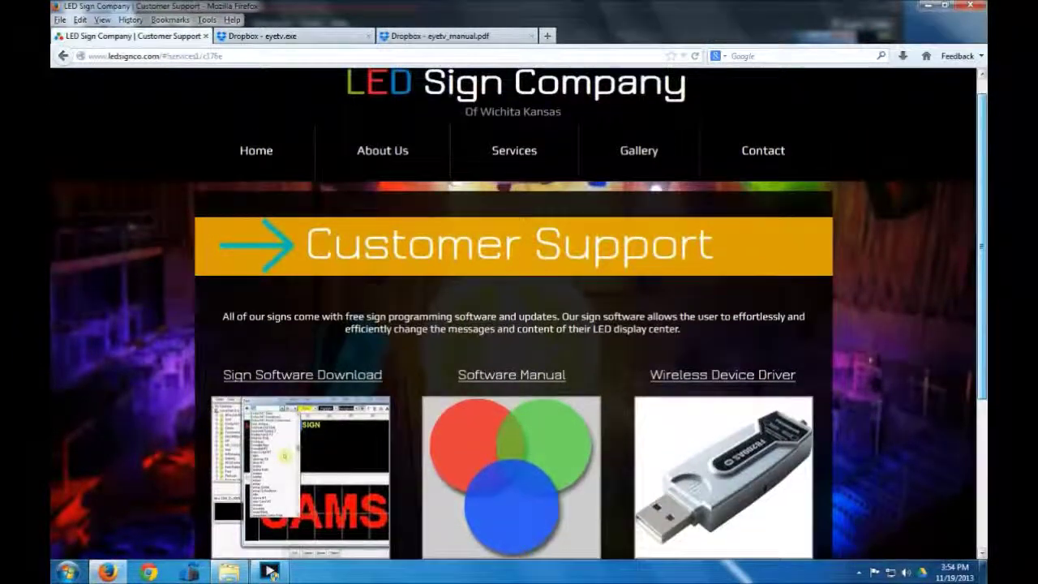
pyautogui.scroll(-1, 520, 311)
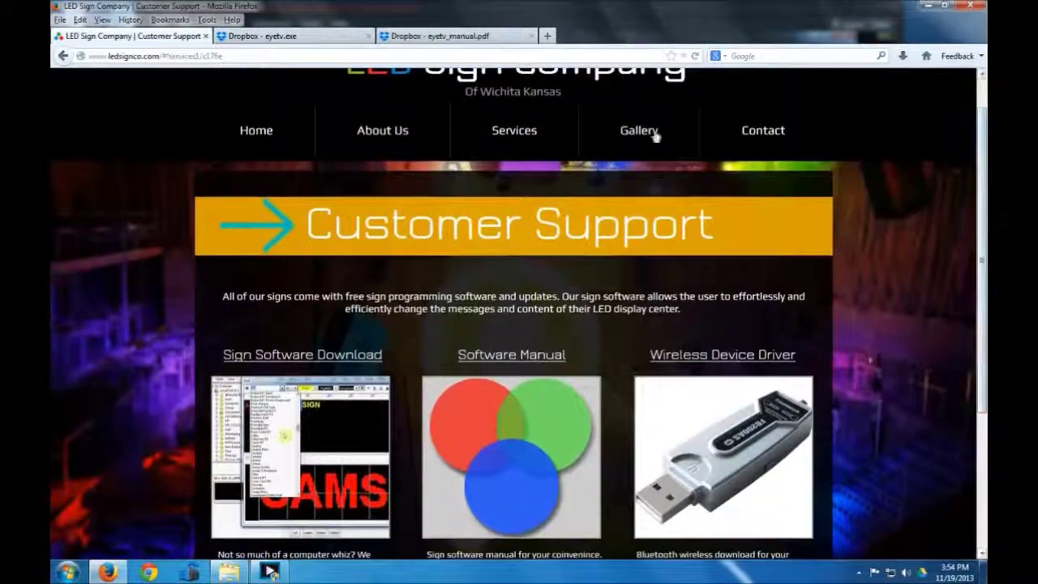
pyautogui.moveTo(503, 127)
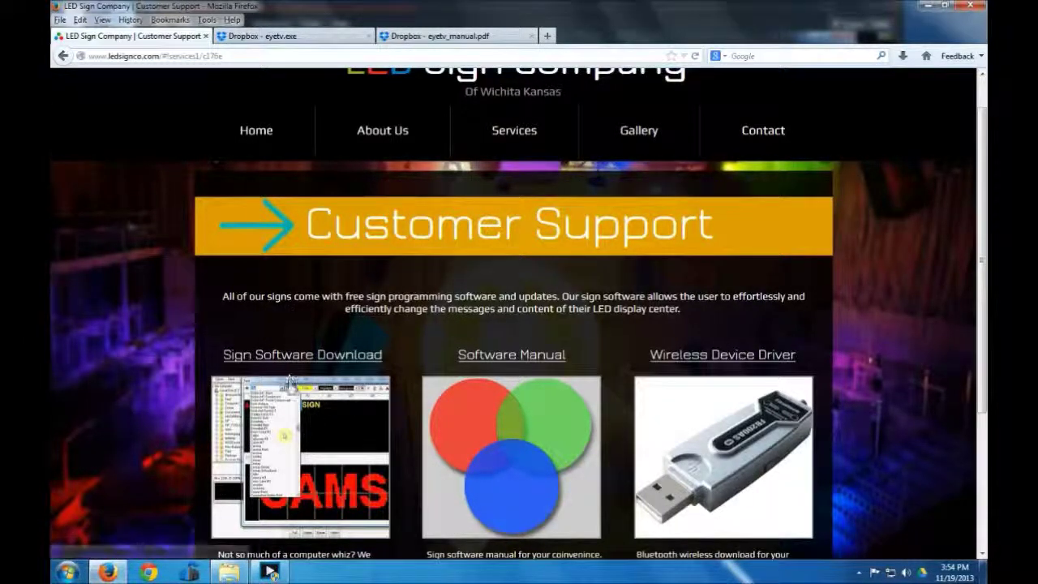
# Download eyetv.exe from its Dropbox page and save the file
pyautogui.click(284, 438)
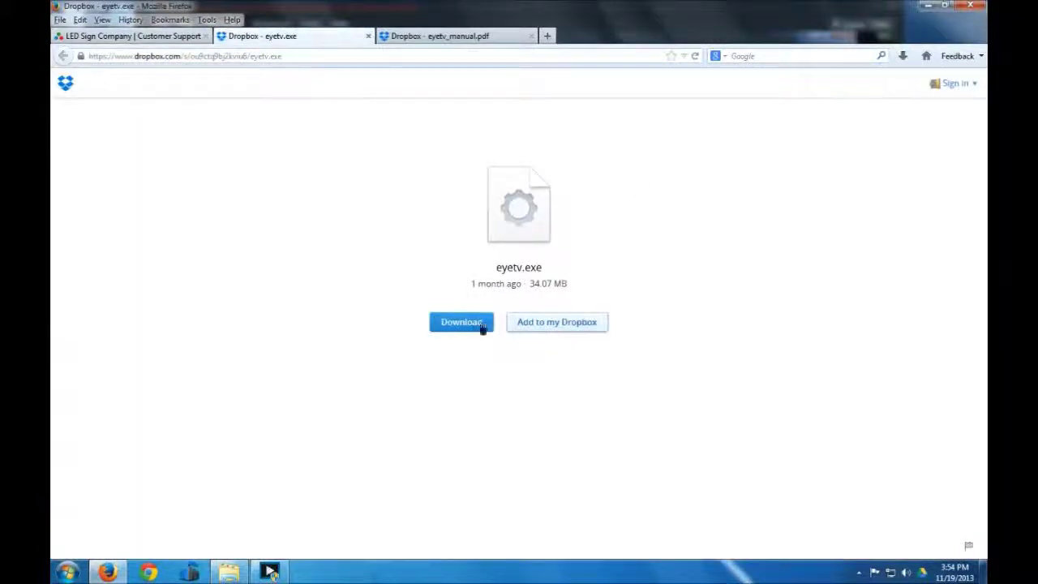
pyautogui.click(482, 324)
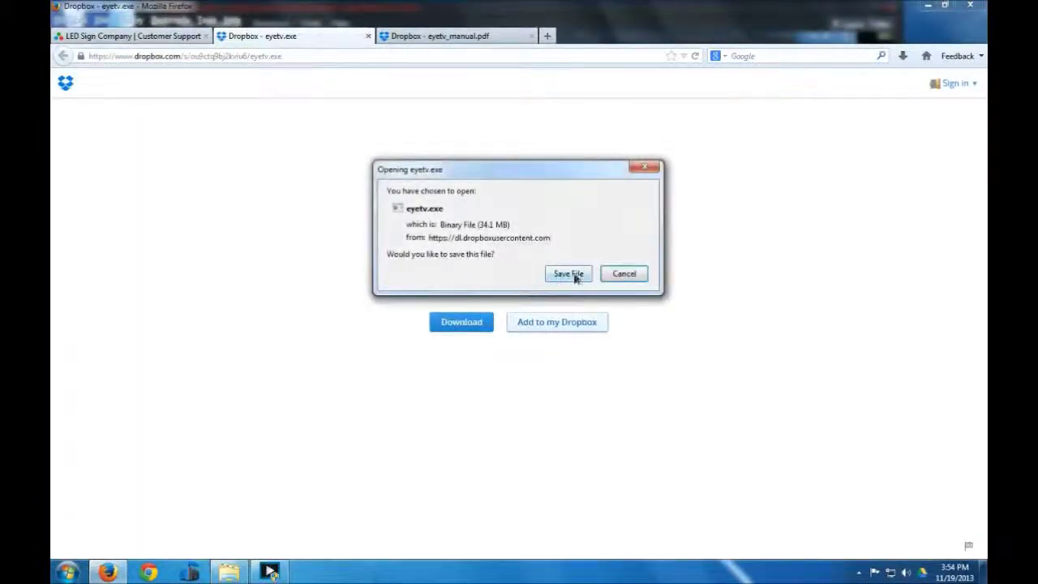
pyautogui.click(567, 273)
# Cancel the new eyetv(3).exe download and run the earlier eyetv(2).exe installer
pyautogui.click(902, 56)
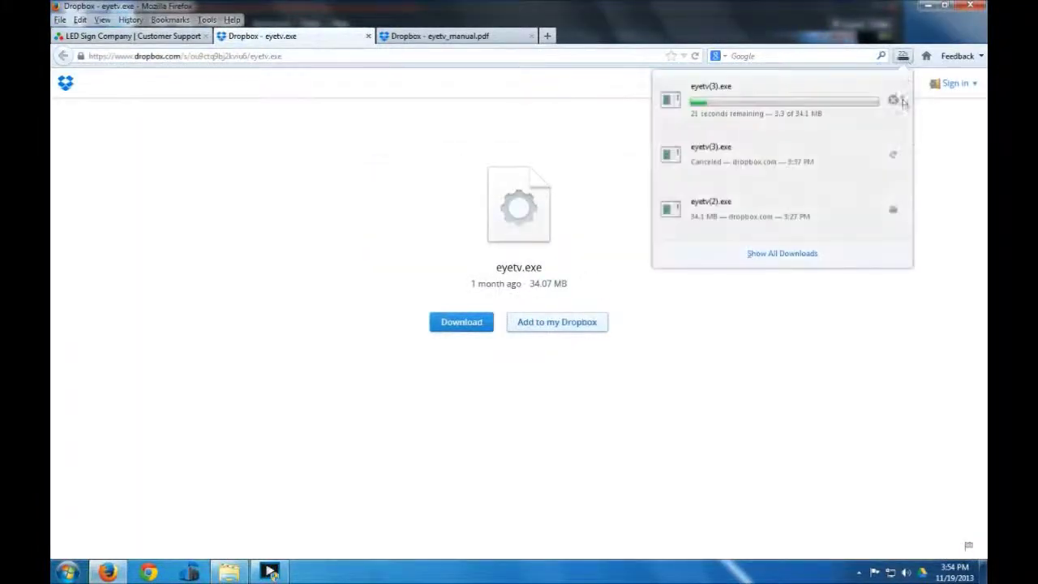
pyautogui.click(894, 101)
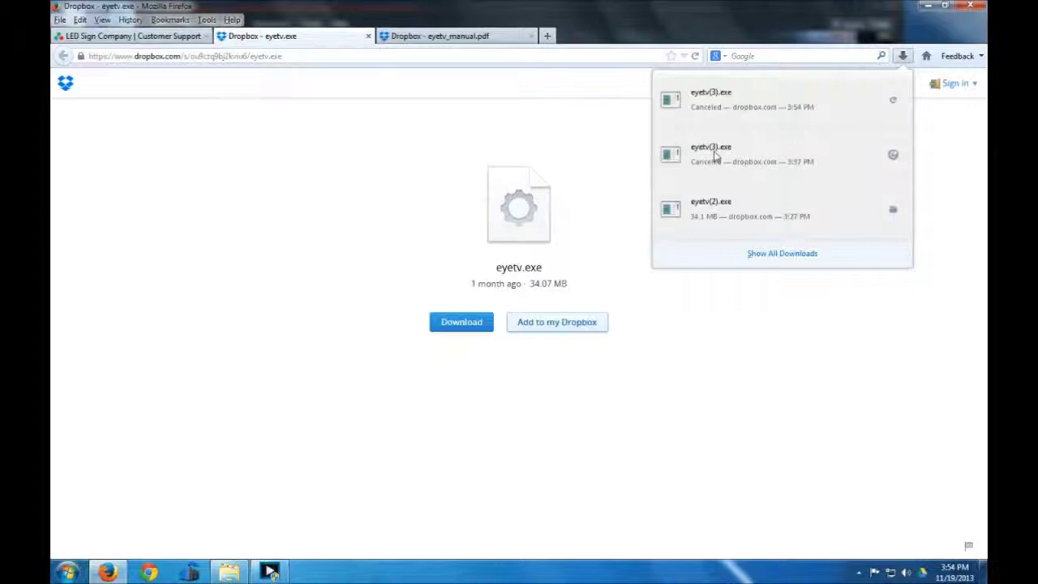
pyautogui.click(695, 203)
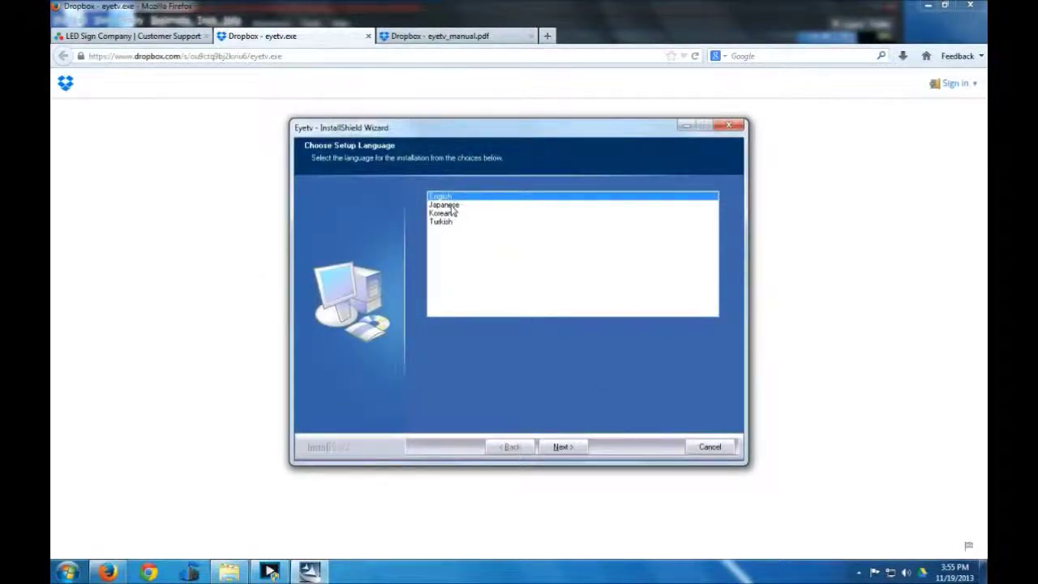
# Install Eyetv in English with the Complete setup type, then return to Customer Support
pyautogui.click(562, 447)
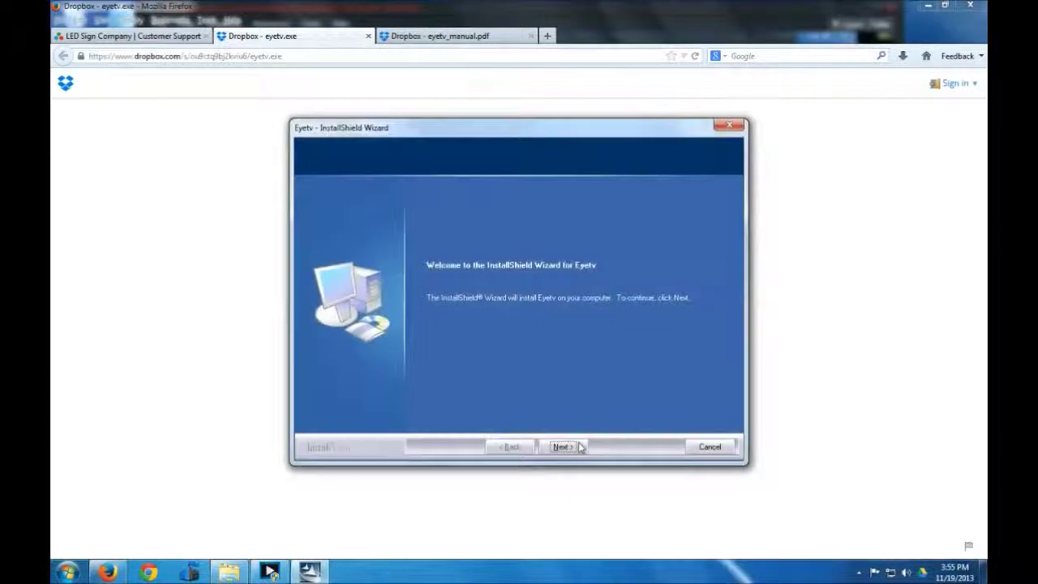
pyautogui.click(562, 447)
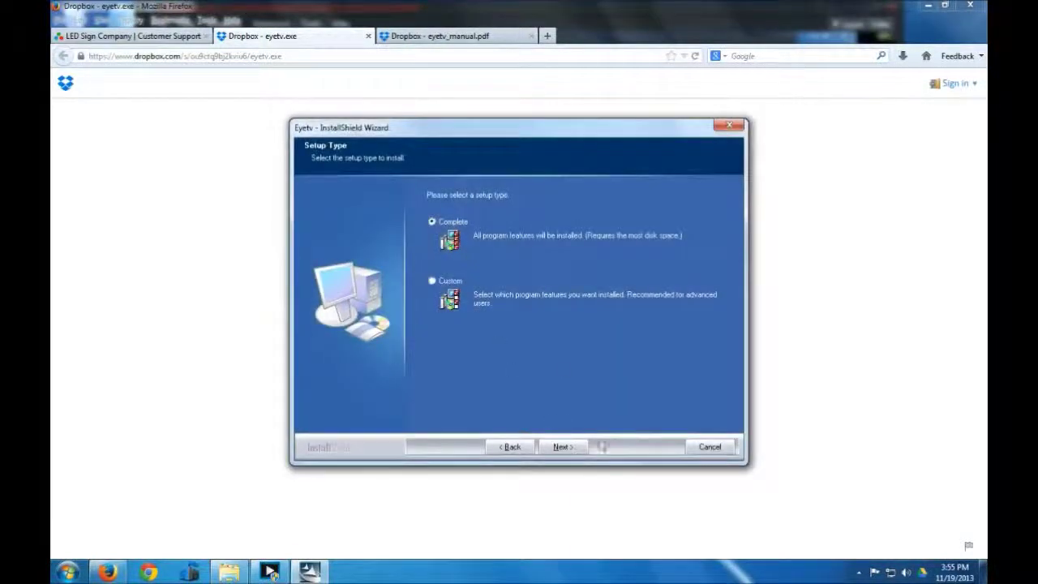
pyautogui.click(584, 449)
pyautogui.click(576, 451)
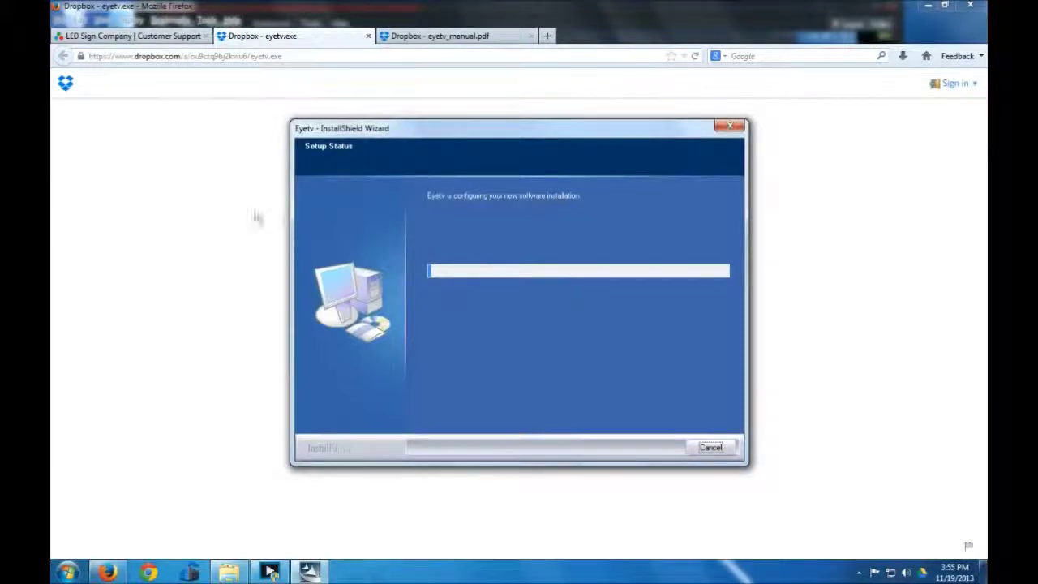
pyautogui.click(155, 37)
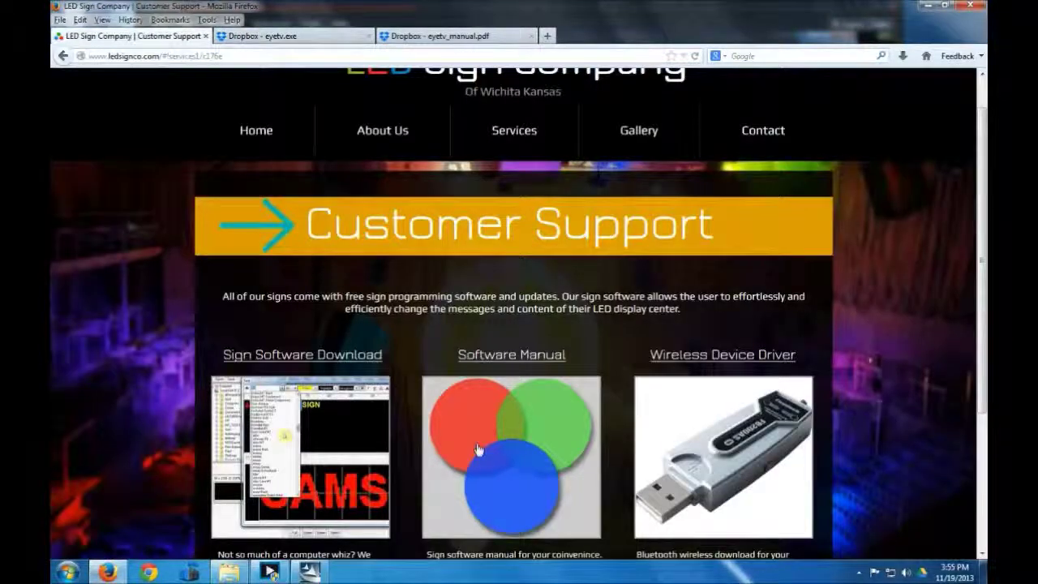
# Scroll eyetv_manual.pdf to page 4, the Names and functions workspace diagram
pyautogui.click(420, 38)
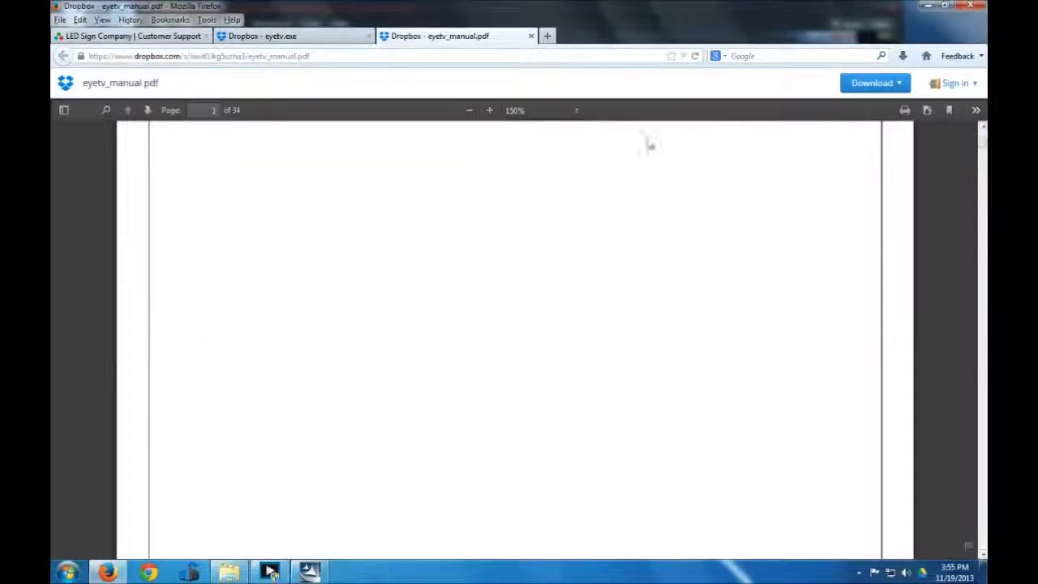
pyautogui.scroll(-15, 515, 341)
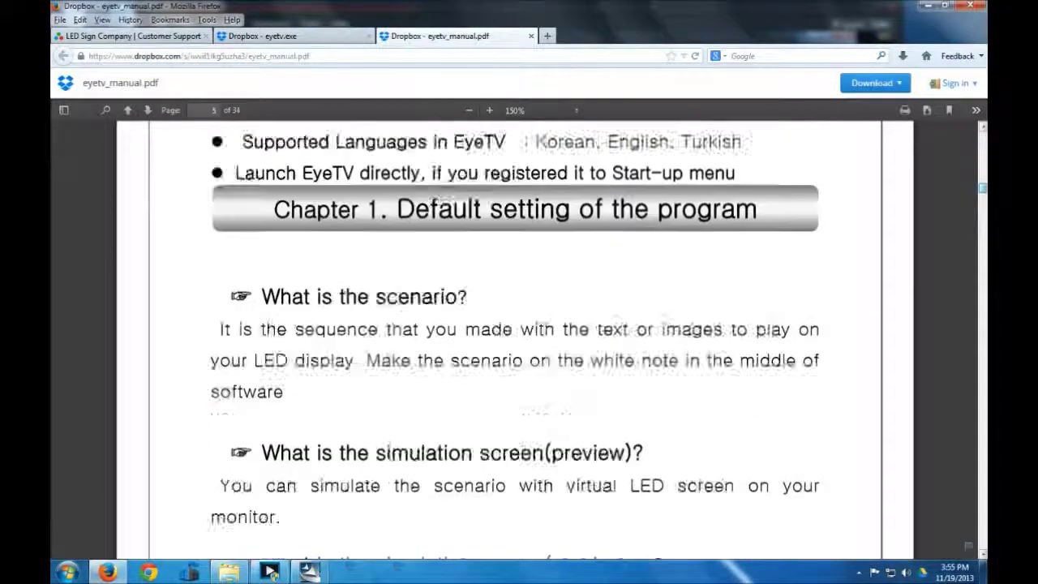
pyautogui.scroll(6, 515, 340)
pyautogui.scroll(-20, 515, 341)
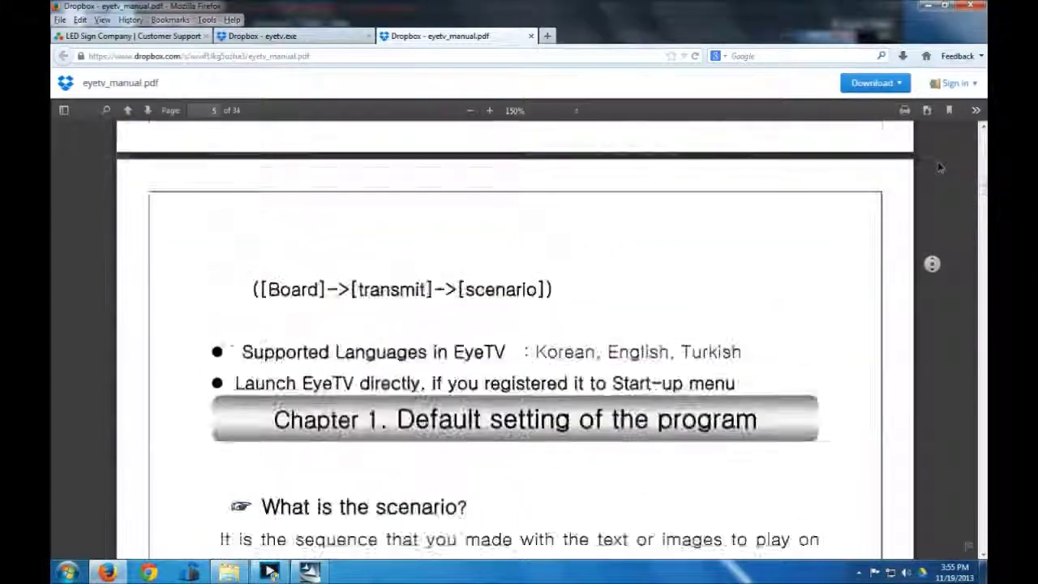
pyautogui.scroll(-8, 924, 210)
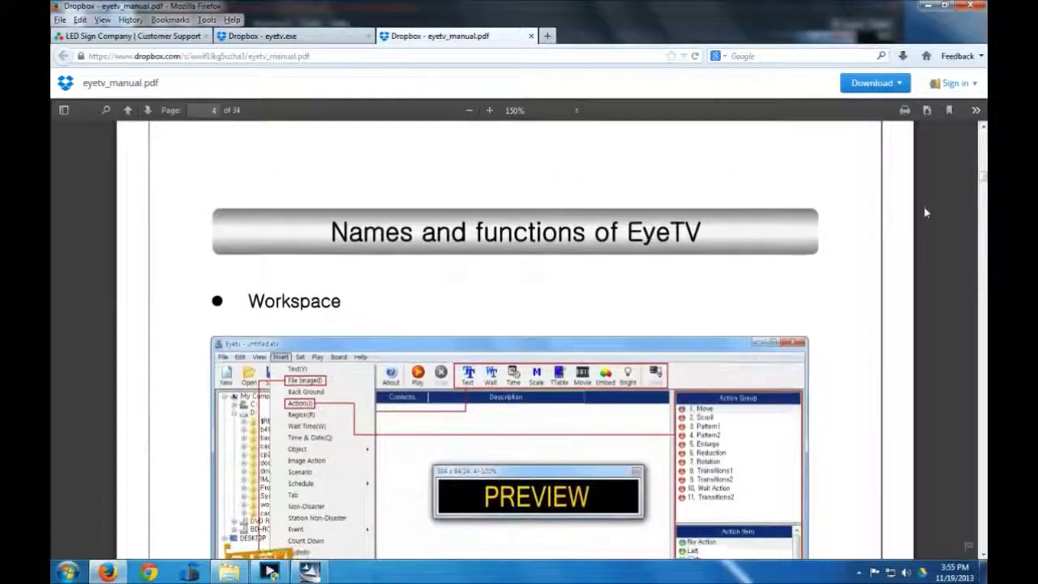
pyautogui.scroll(-2, 924, 203)
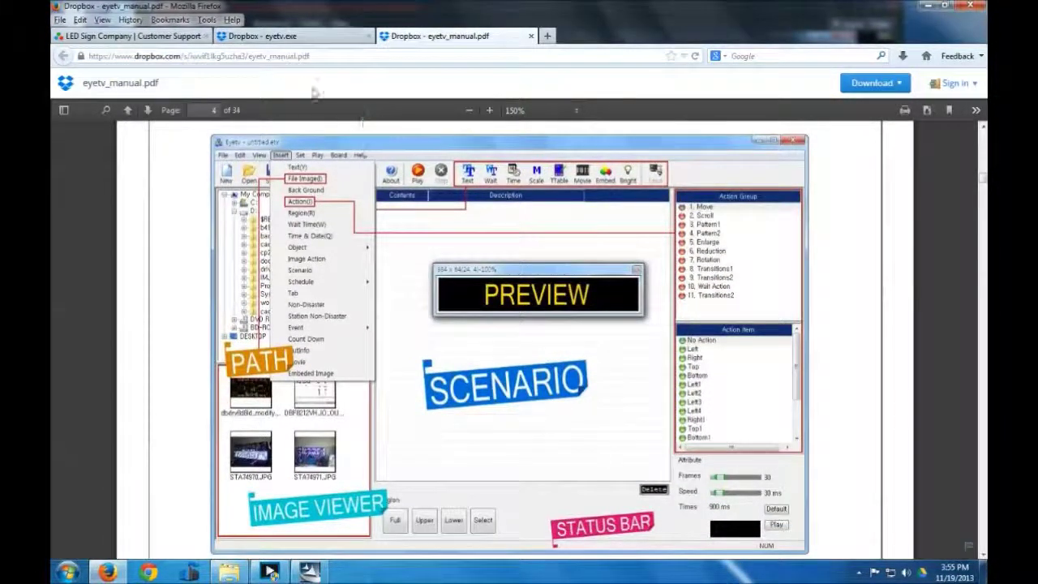
# Minimize Firefox, XSplit and Explorer, and finish the Eyetv installer
pyautogui.click(927, 5)
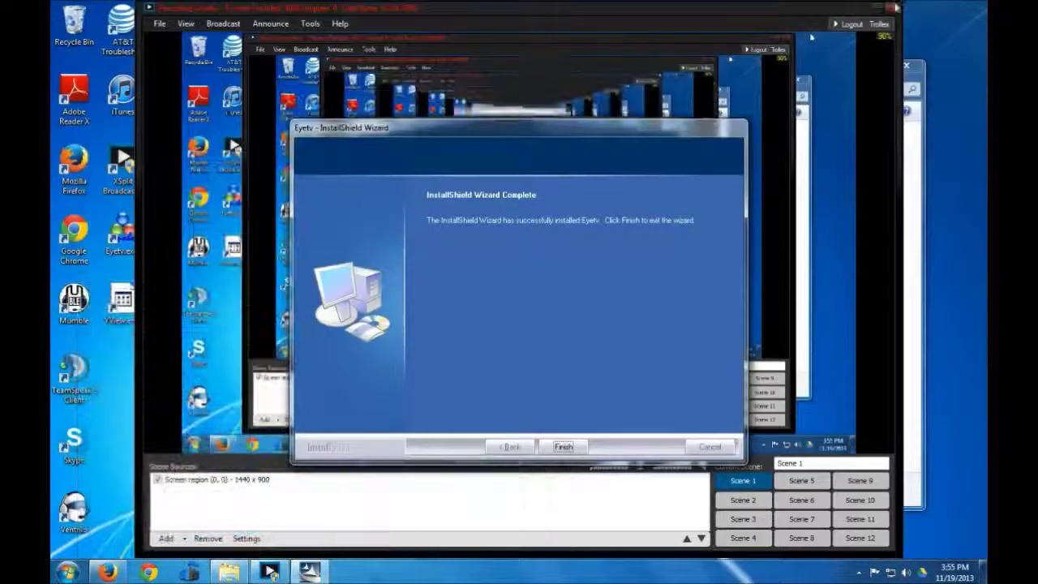
pyautogui.click(878, 9)
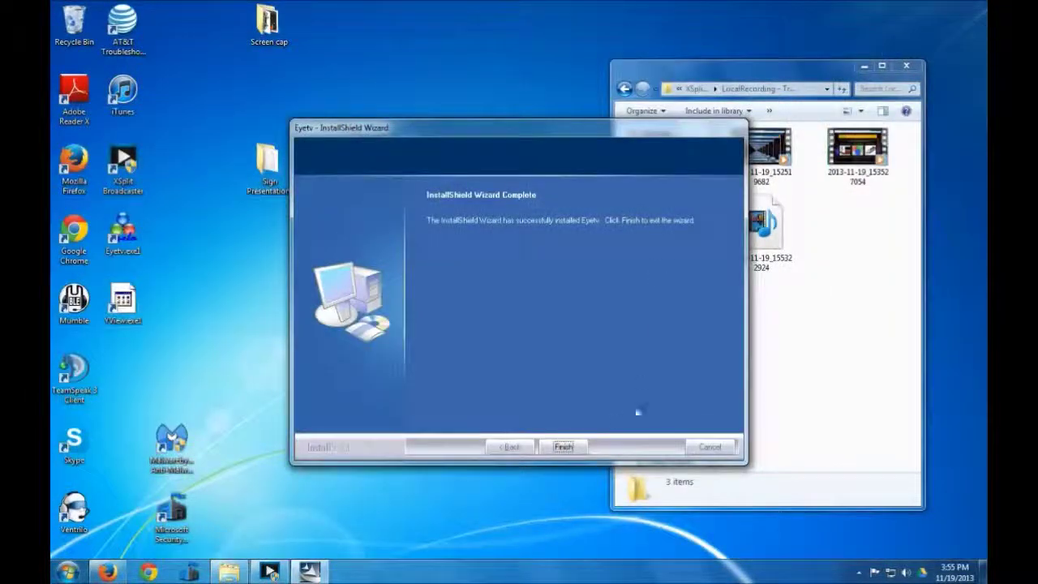
pyautogui.click(583, 445)
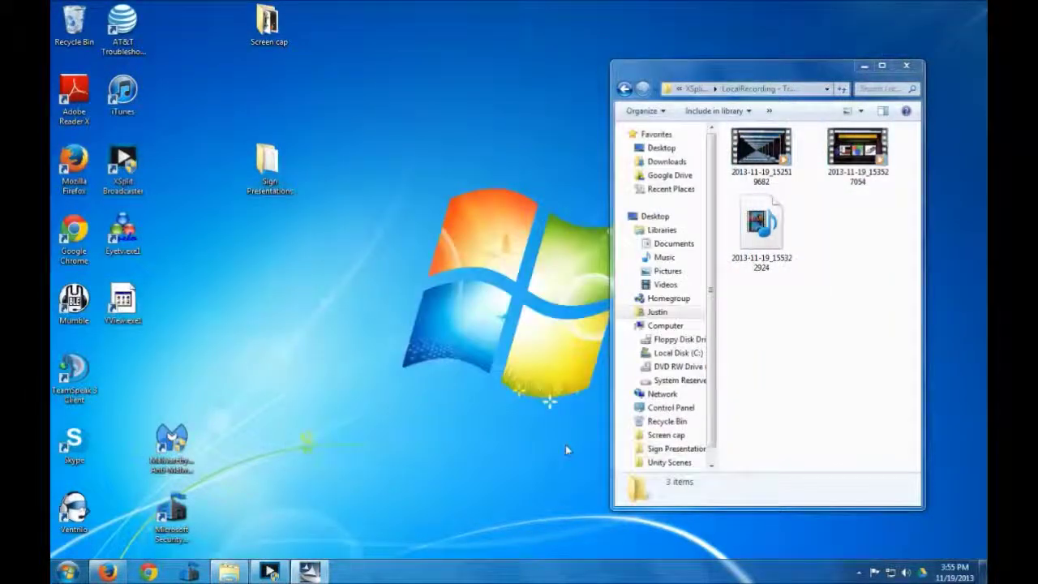
pyautogui.click(864, 65)
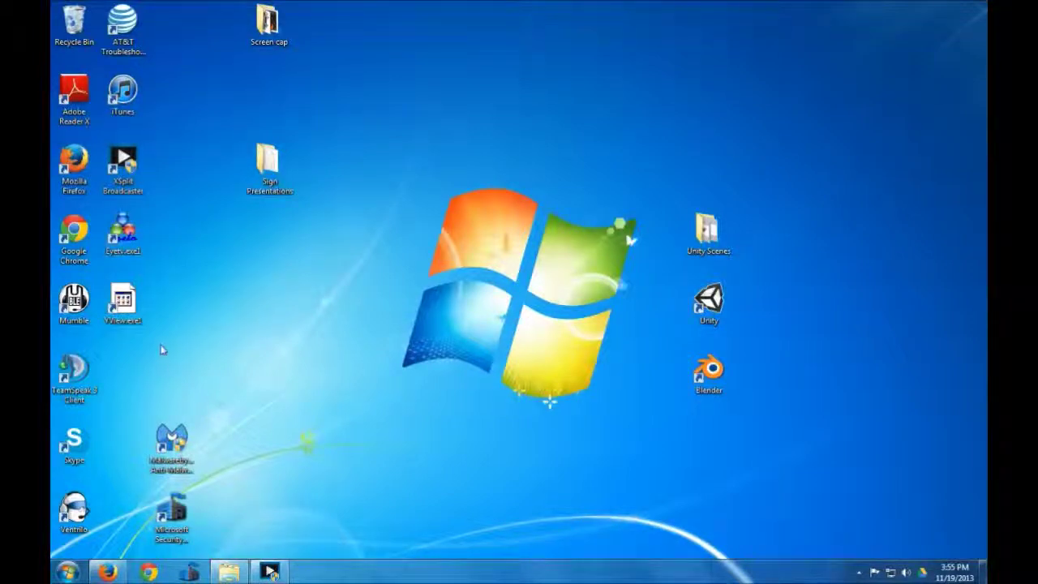
# Delete the YView desktop shortcut
pyautogui.doubleClick(123, 302)
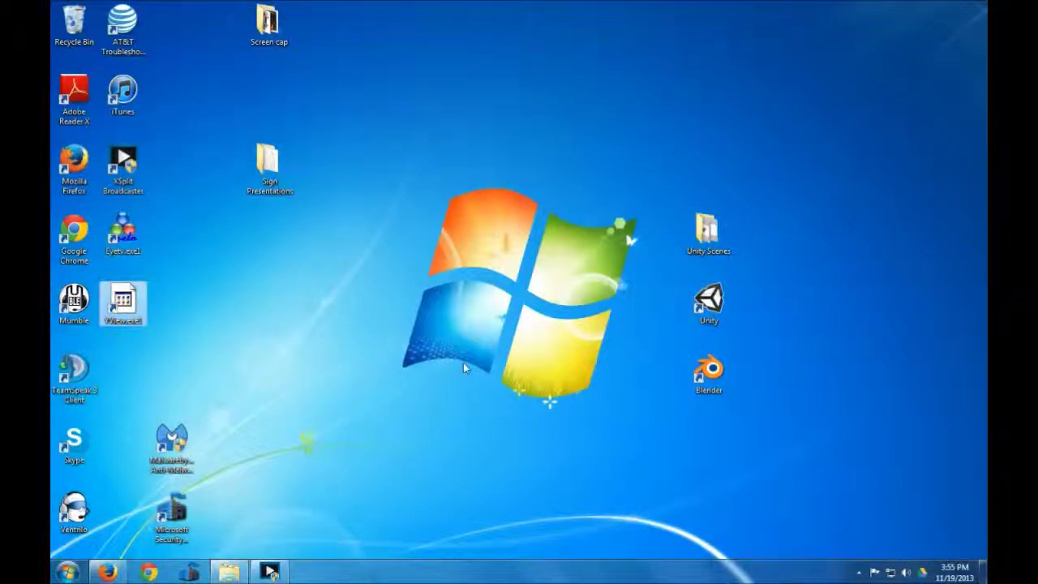
pyautogui.press('Delete')
pyautogui.click(544, 342)
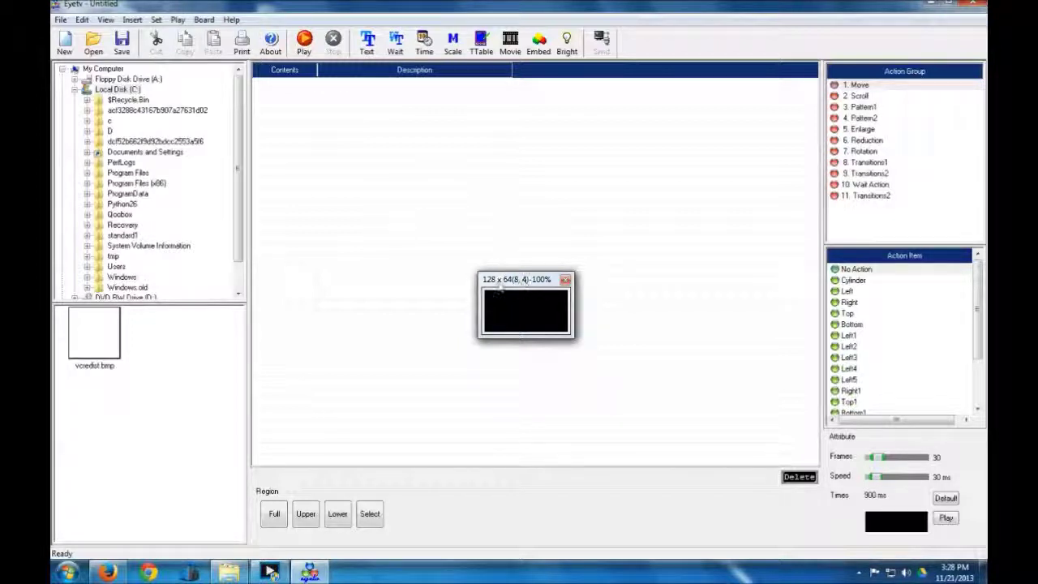
# Drag the 128 x 64 preview window to the lower-left panel
pyautogui.moveTo(497, 291); pyautogui.dragTo(192, 317)
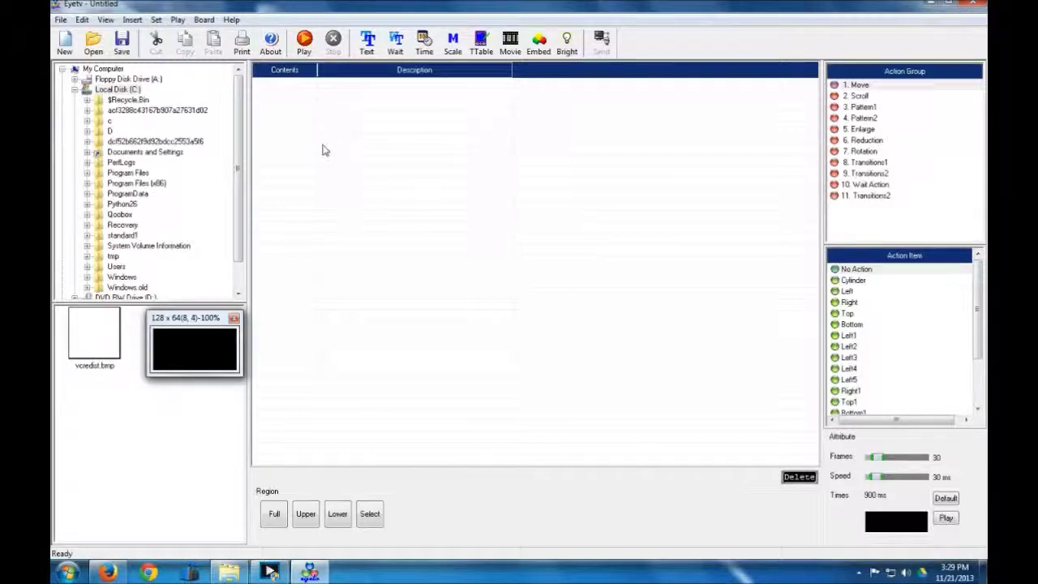
# Set the screen size width from 8 to 7 modules, giving 112 x 64
pyautogui.click(154, 20)
pyautogui.click(187, 36)
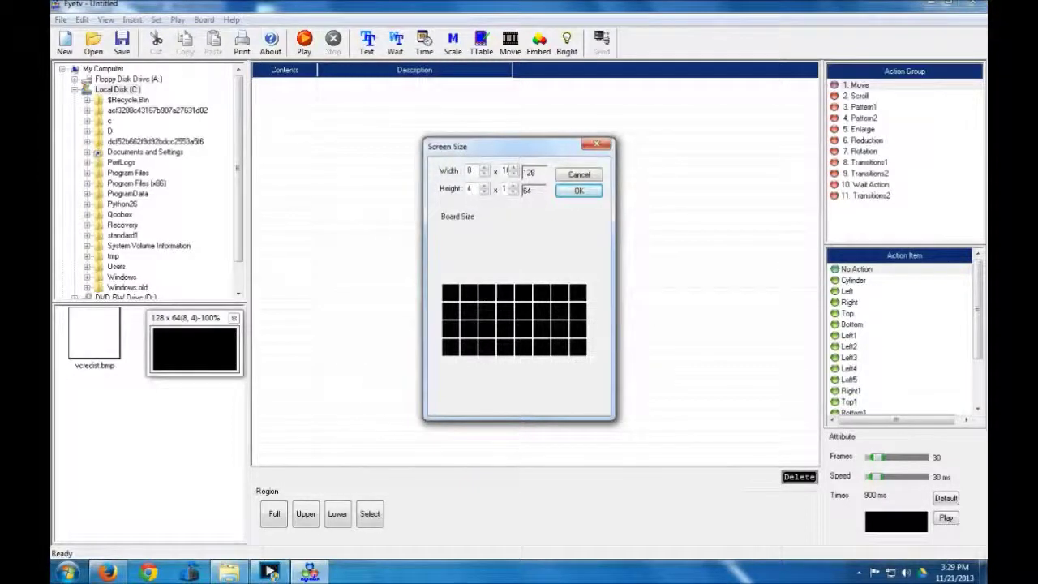
pyautogui.click(484, 174)
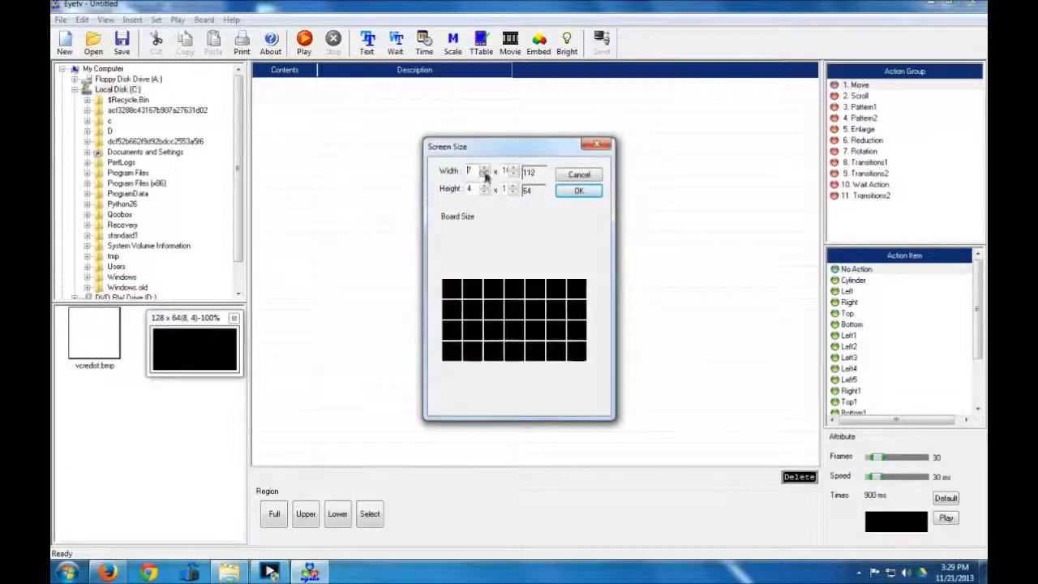
pyautogui.click(591, 197)
# Park the new preview window beside the vcredist.bmp thumbnail, then view the manual in Firefox
pyautogui.moveTo(522, 280); pyautogui.dragTo(478, 287)
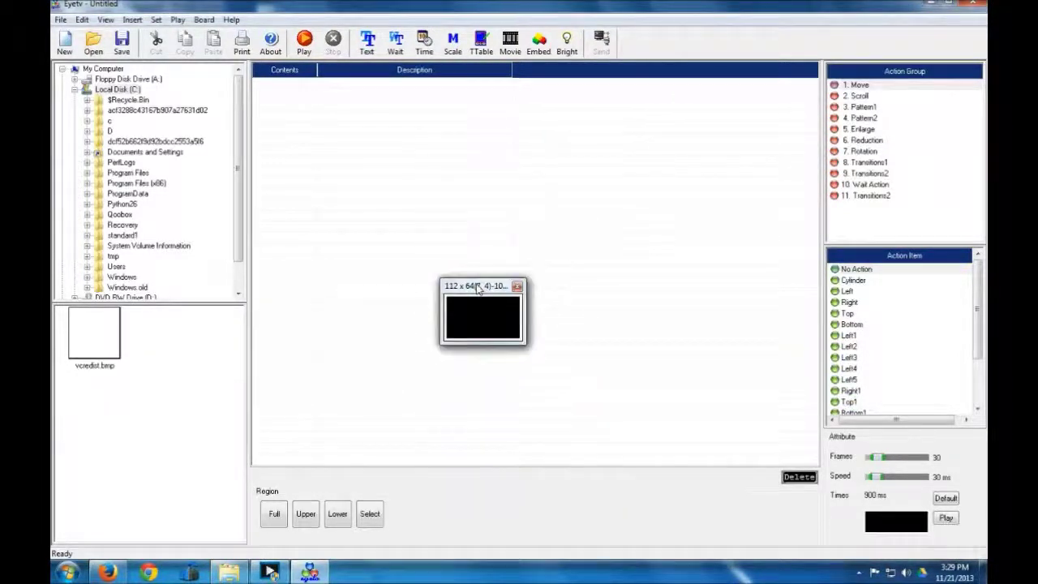
pyautogui.moveTo(202, 339); pyautogui.dragTo(202, 342)
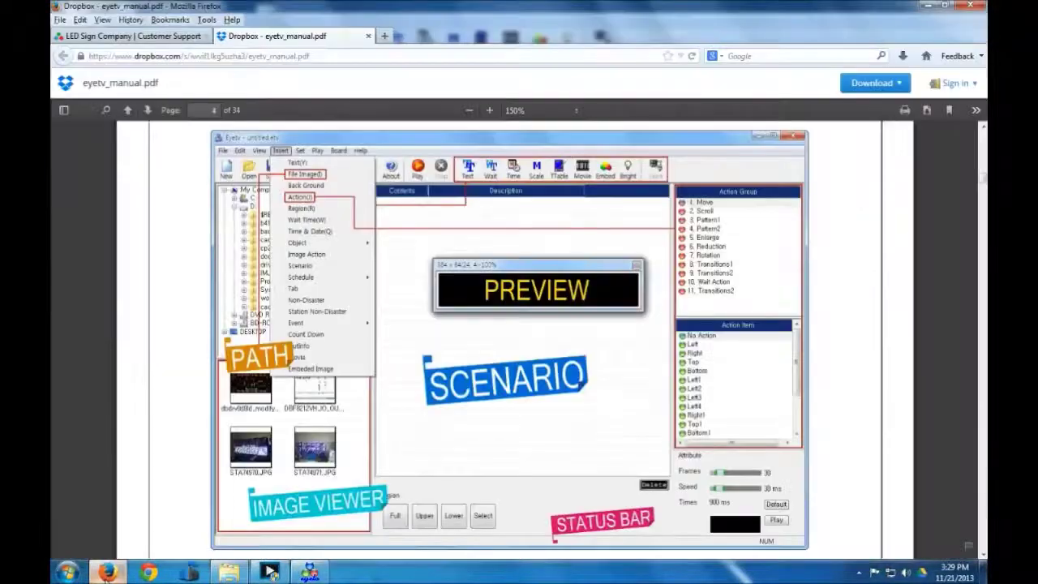
pyautogui.click(107, 572)
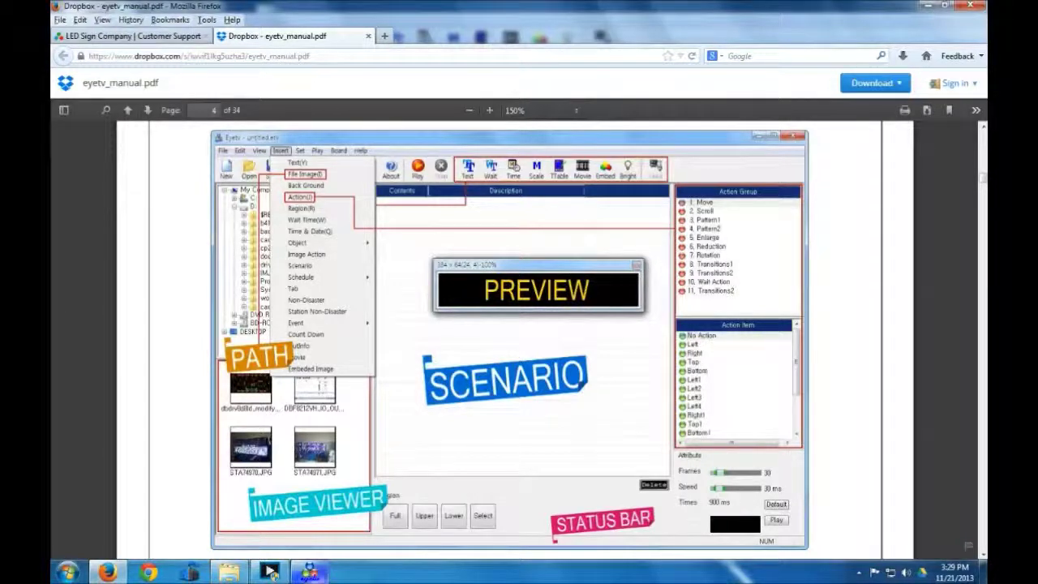
pyautogui.moveTo(309, 573)
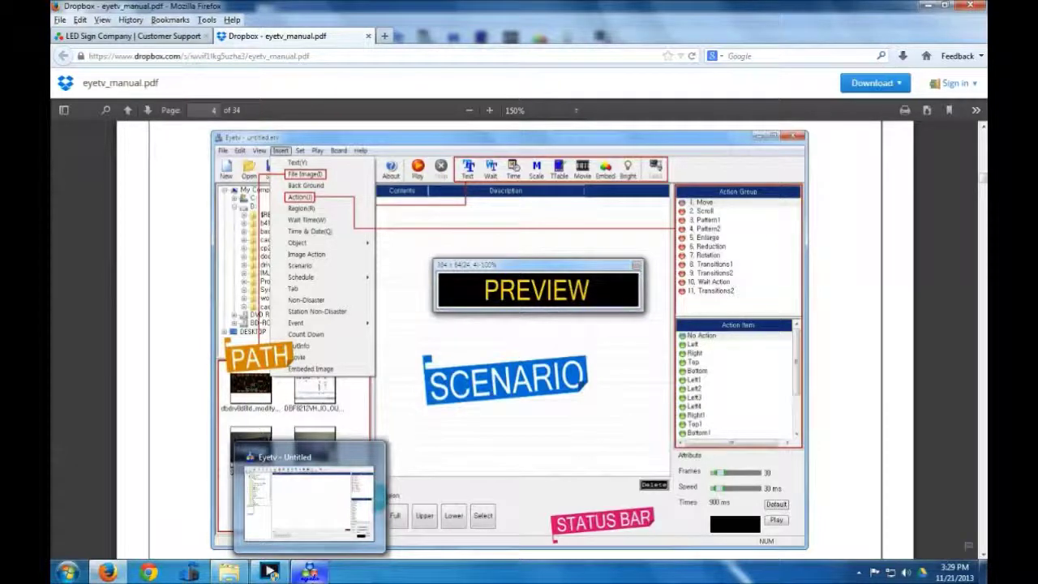
pyautogui.click(309, 499)
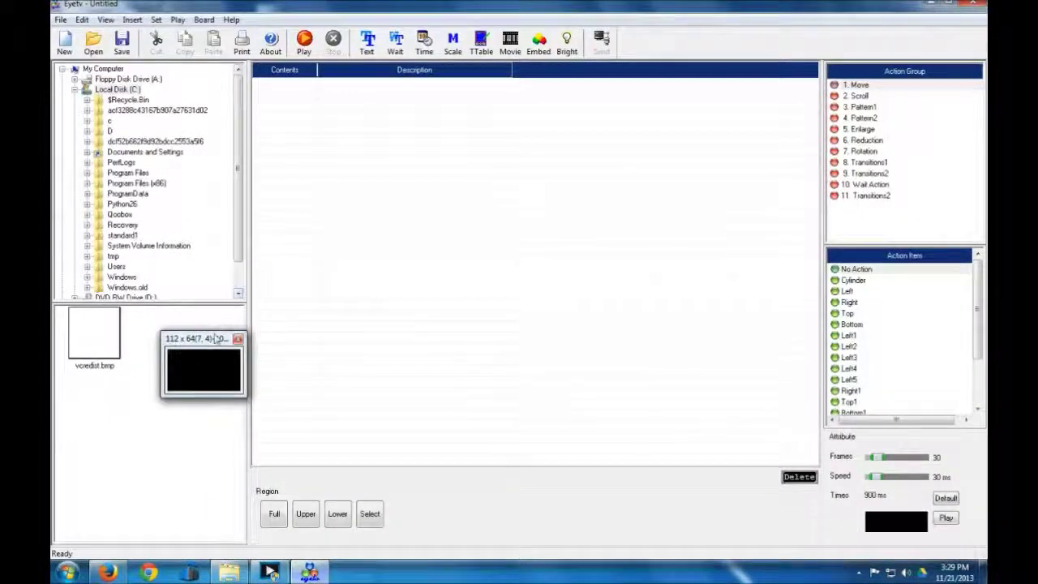
# Nudge the 112 x 64 preview window slightly left, then view the manual's workspace page again
pyautogui.moveTo(207, 339); pyautogui.dragTo(197, 340)
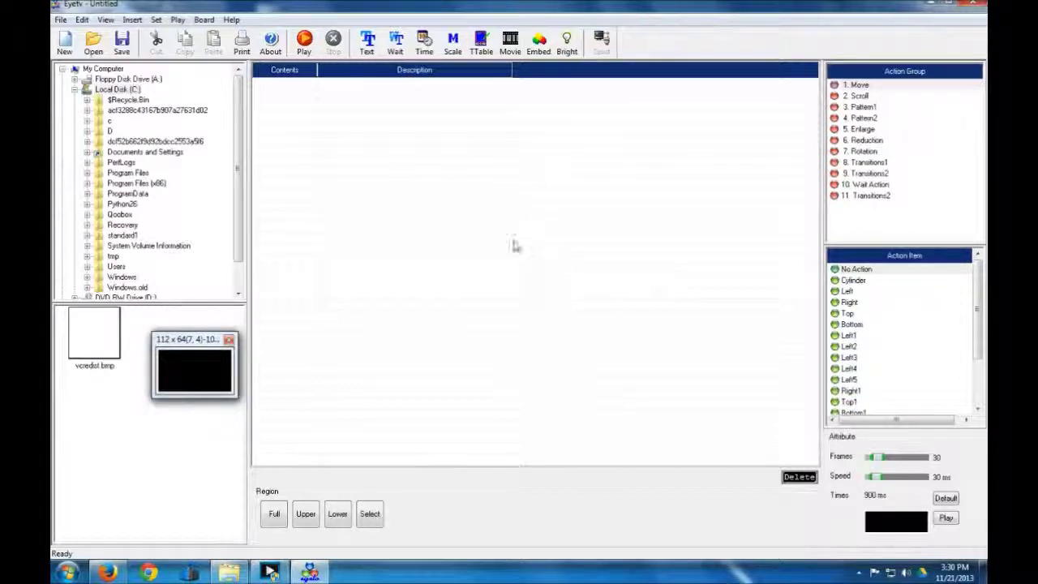
pyautogui.click(112, 574)
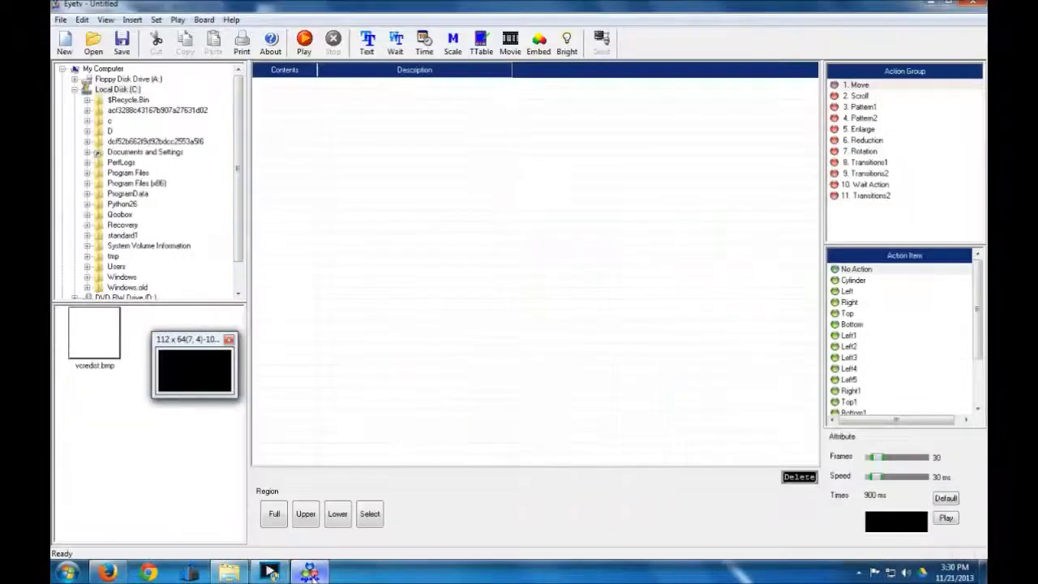
# Back in Eyetv, preview the Left4 action at 60 frames for 1800 ms
pyautogui.click(309, 573)
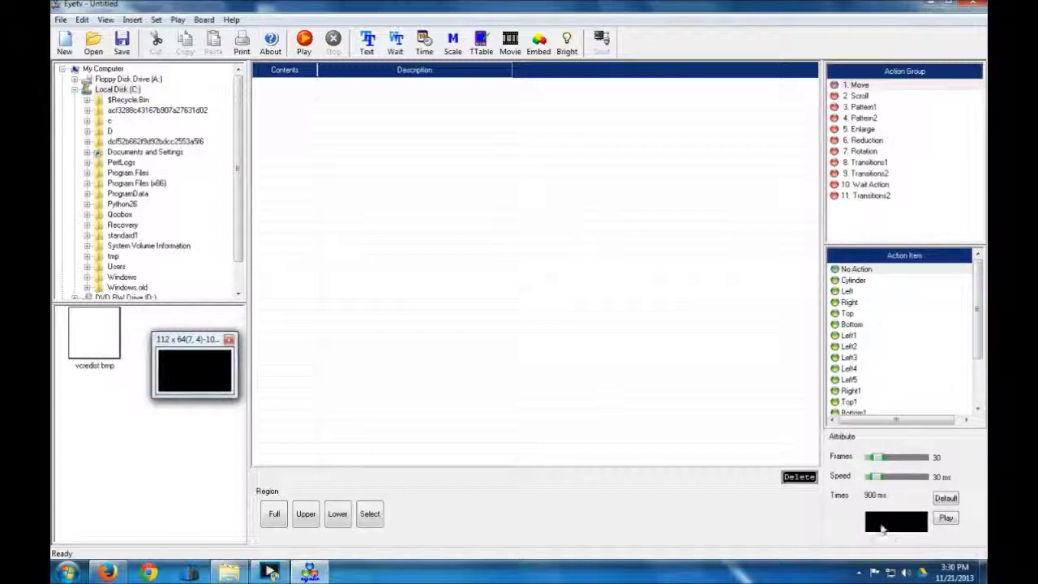
pyautogui.click(846, 370)
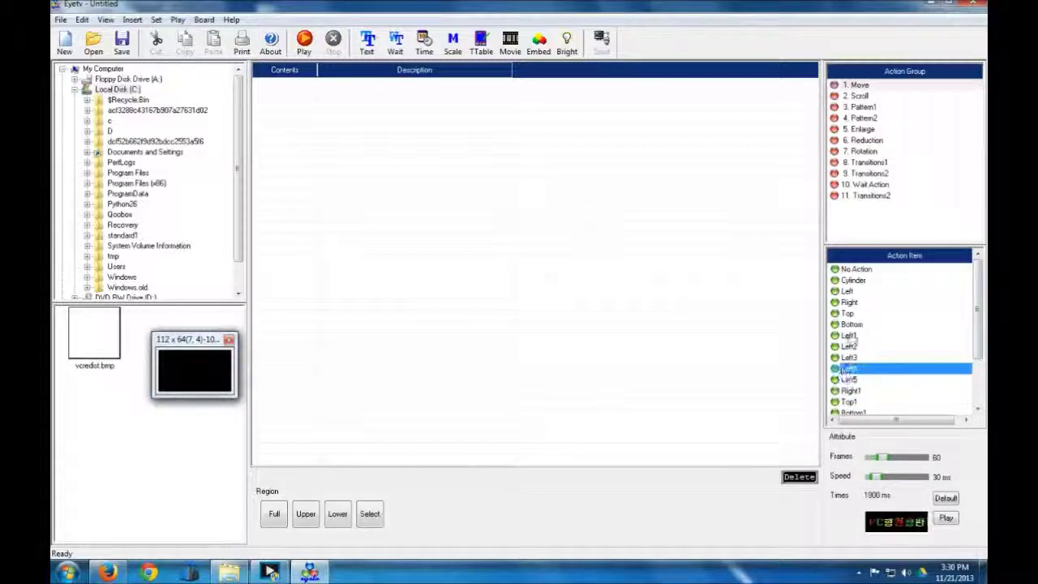
# Preview the Left1, Right, Fan5, Scroll and Circle1 effects until Eyetv crashes
pyautogui.click(849, 335)
pyautogui.click(848, 302)
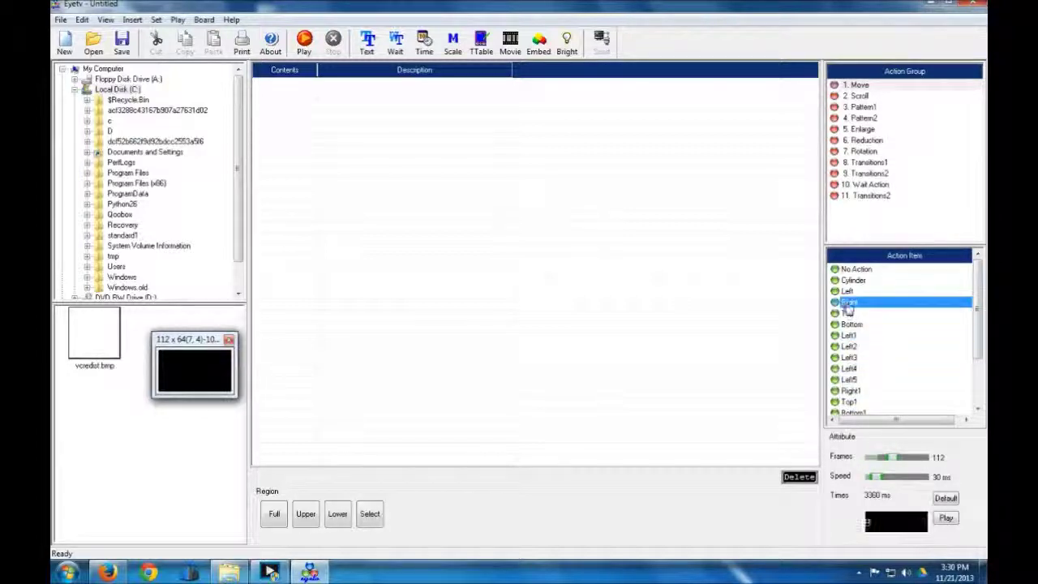
pyautogui.click(860, 117)
pyautogui.click(846, 302)
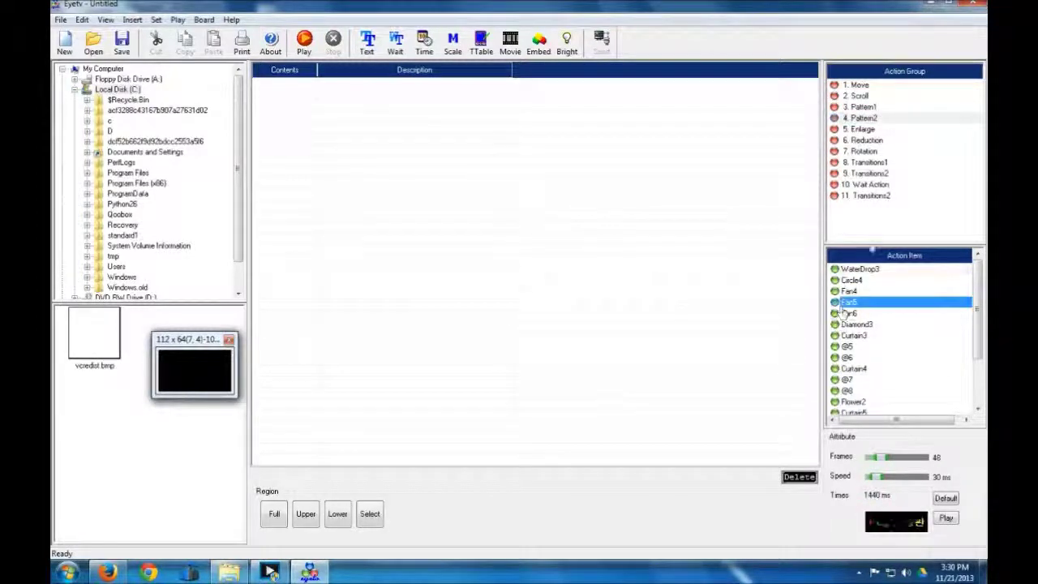
pyautogui.click(856, 96)
pyautogui.click(843, 270)
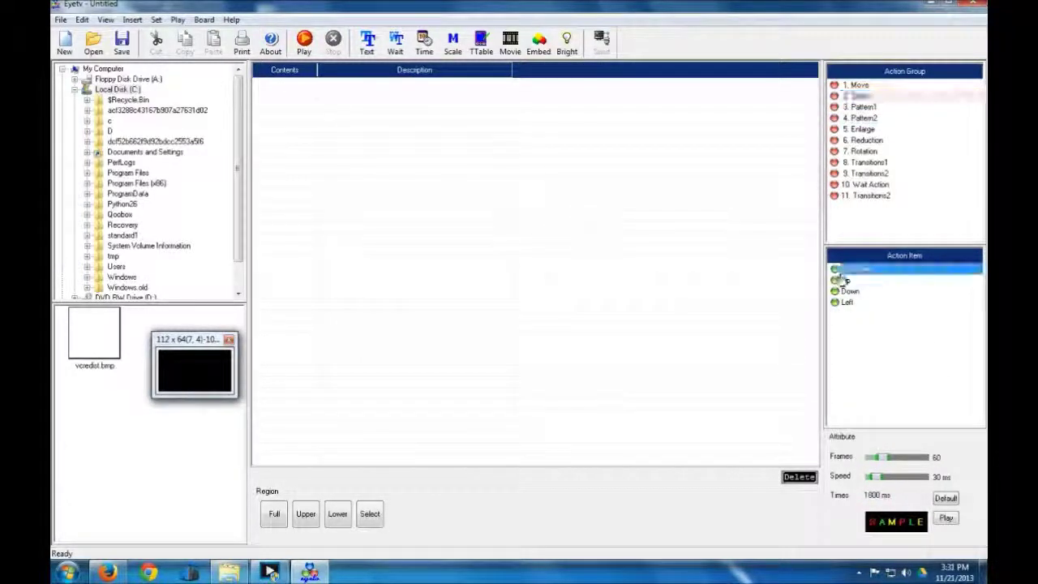
pyautogui.click(859, 106)
pyautogui.click(848, 302)
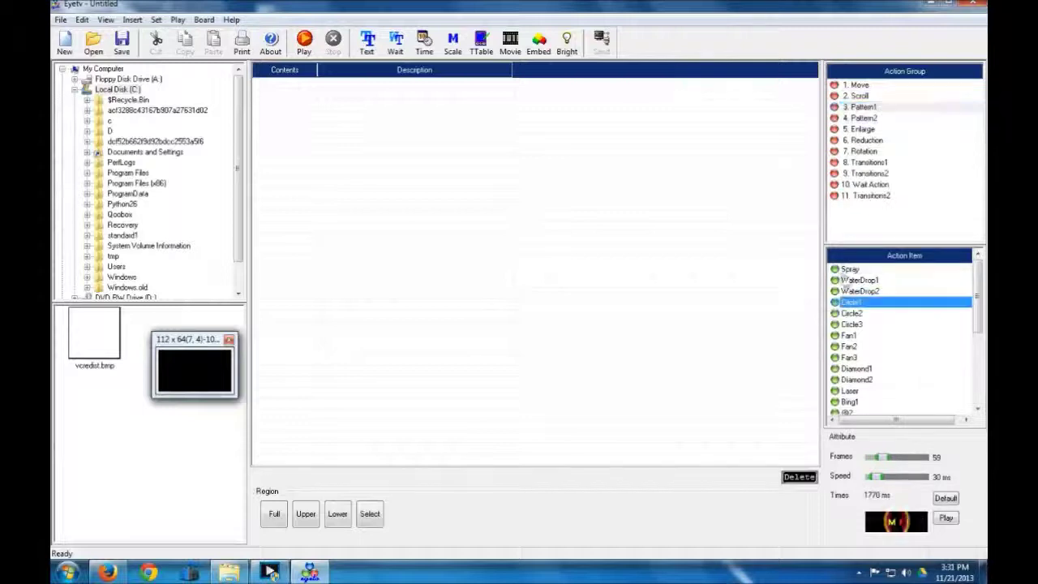
pyautogui.click(860, 140)
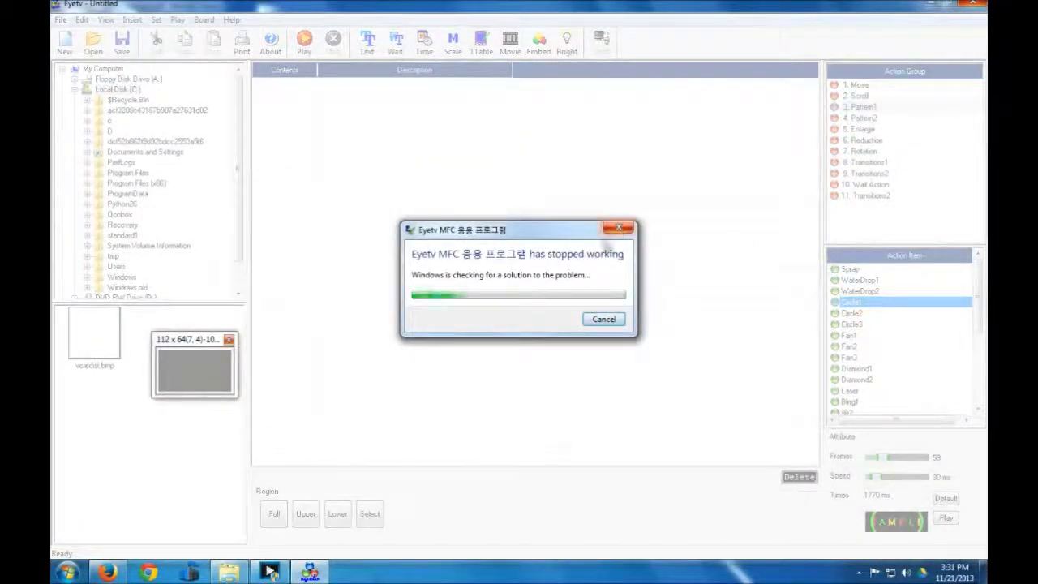
# Close the crashed Eyetv, relaunch it, move the preview lower left, and preview Bottom
pyautogui.click(590, 323)
pyautogui.click(929, 7)
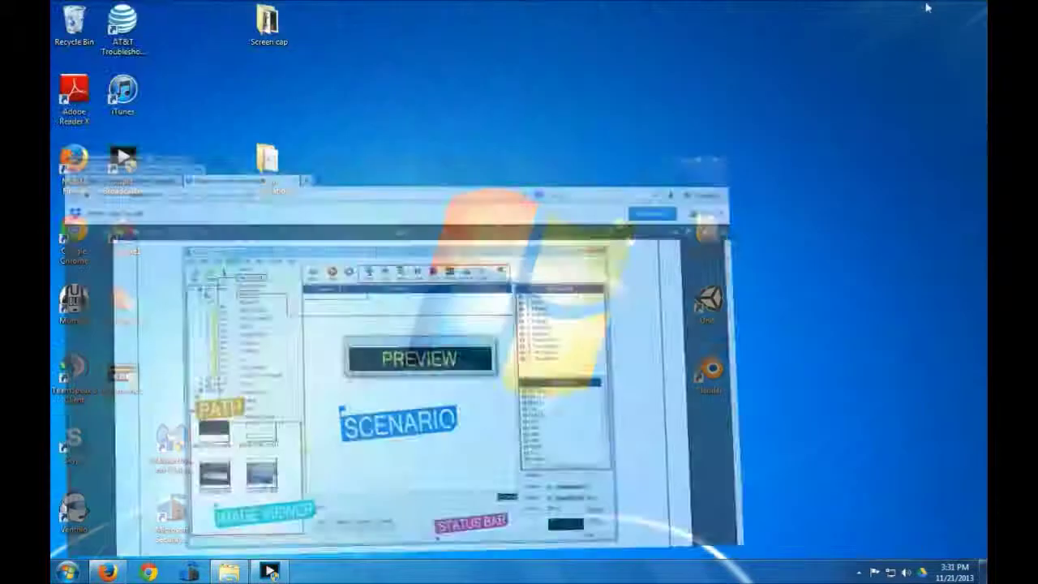
pyautogui.doubleClick(123, 251)
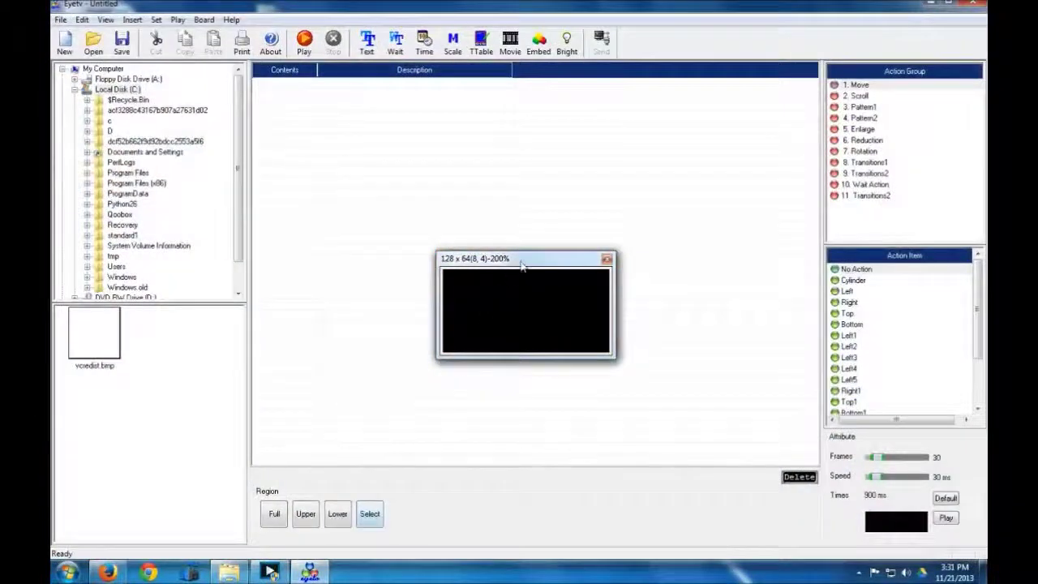
pyautogui.moveTo(525, 263); pyautogui.dragTo(165, 353)
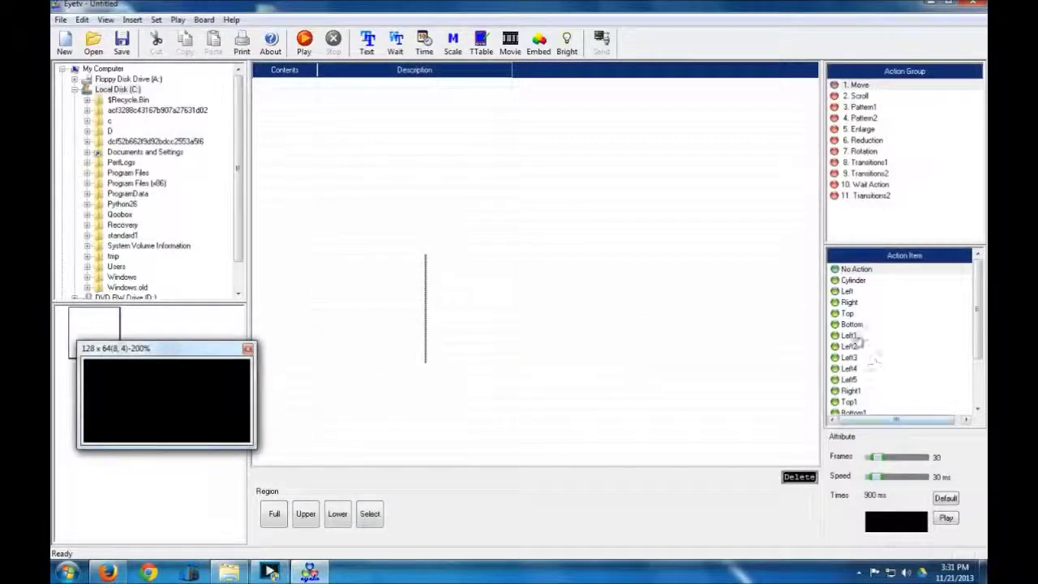
pyautogui.click(851, 325)
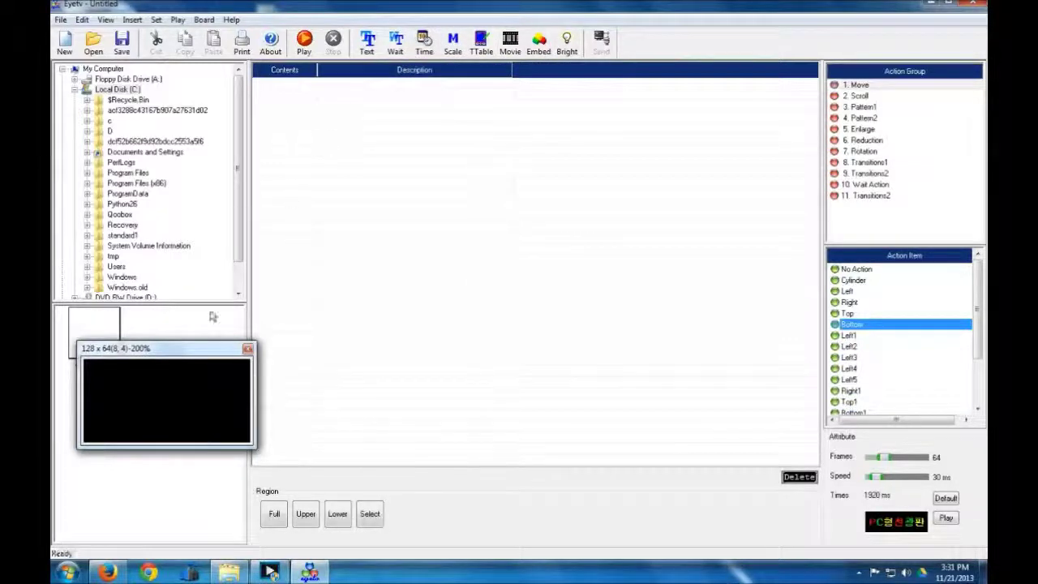
# Nudge the 200% preview window up and to the right in two small moves
pyautogui.moveTo(212, 345); pyautogui.dragTo(226, 332)
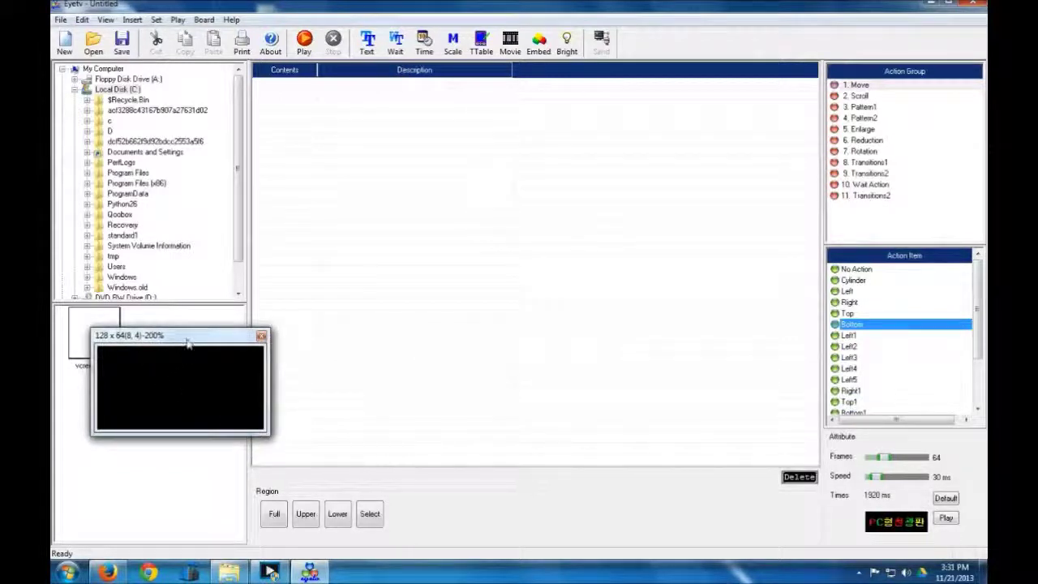
pyautogui.moveTo(188, 343); pyautogui.dragTo(211, 334)
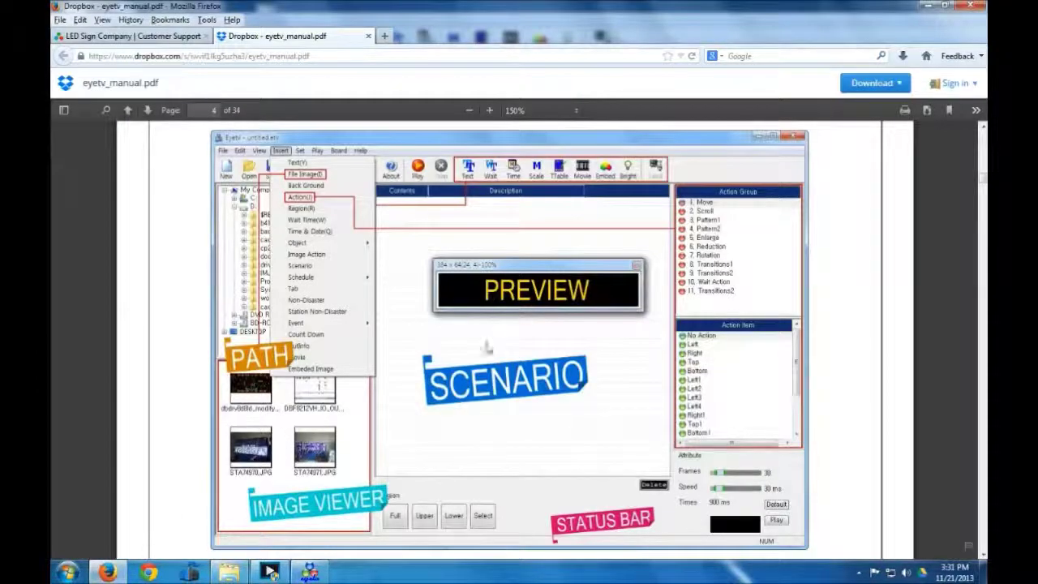
# Switch from the Firefox manual back to the Eyetv Untitled project
pyautogui.click(308, 573)
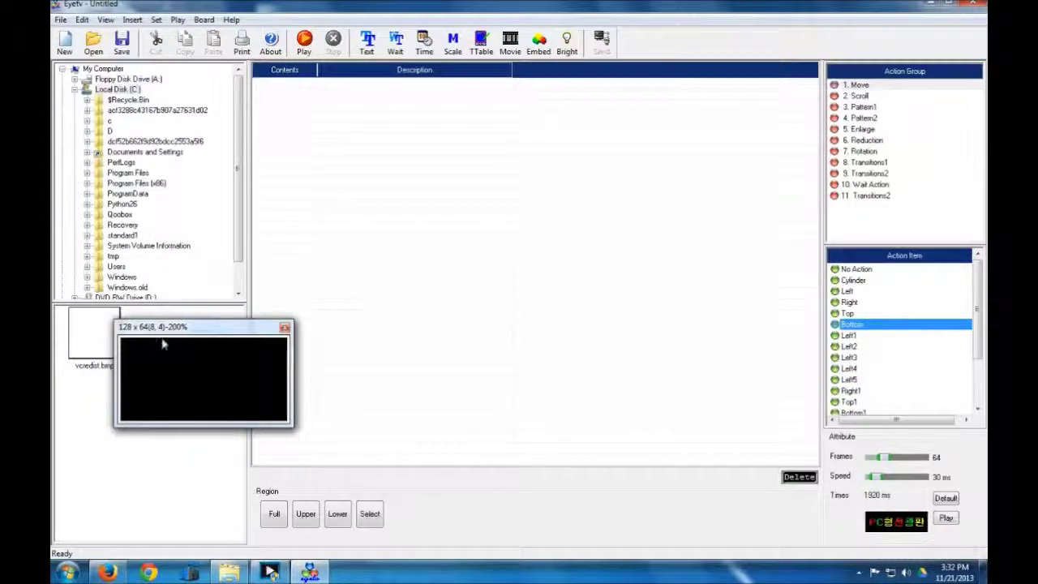
# Set the simulation window to size 1
pyautogui.click(156, 19)
pyautogui.click(180, 82)
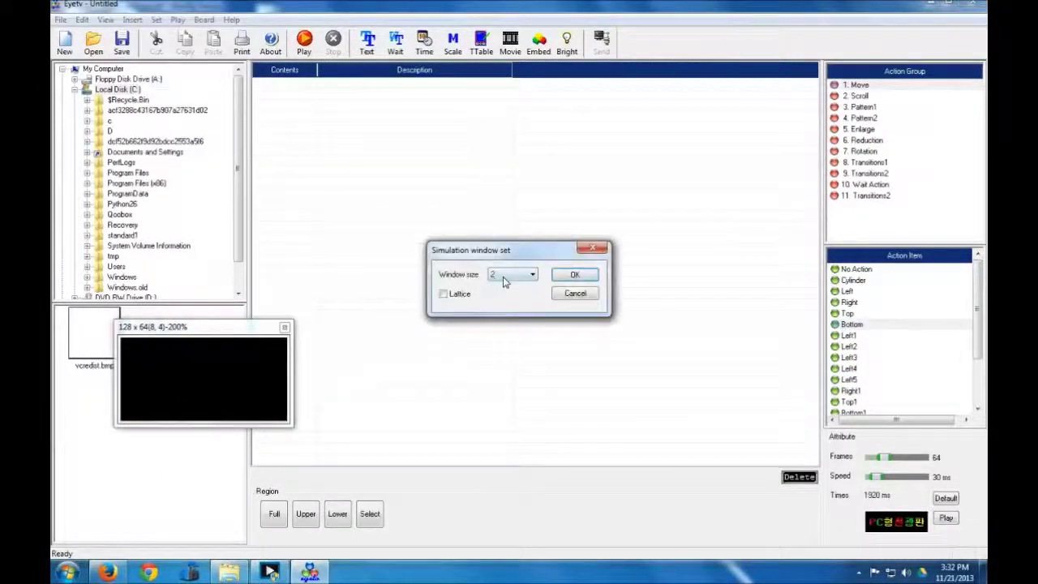
pyautogui.click(523, 274)
pyautogui.click(507, 285)
pyautogui.click(577, 274)
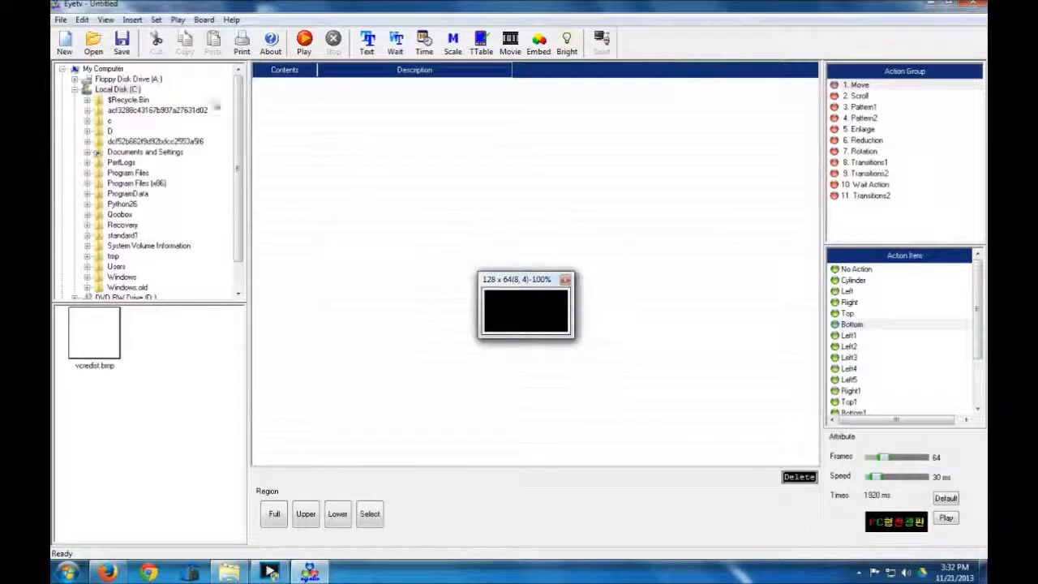
# Set the simulation window back to size 2 and move the preview to the lower left
pyautogui.click(158, 20)
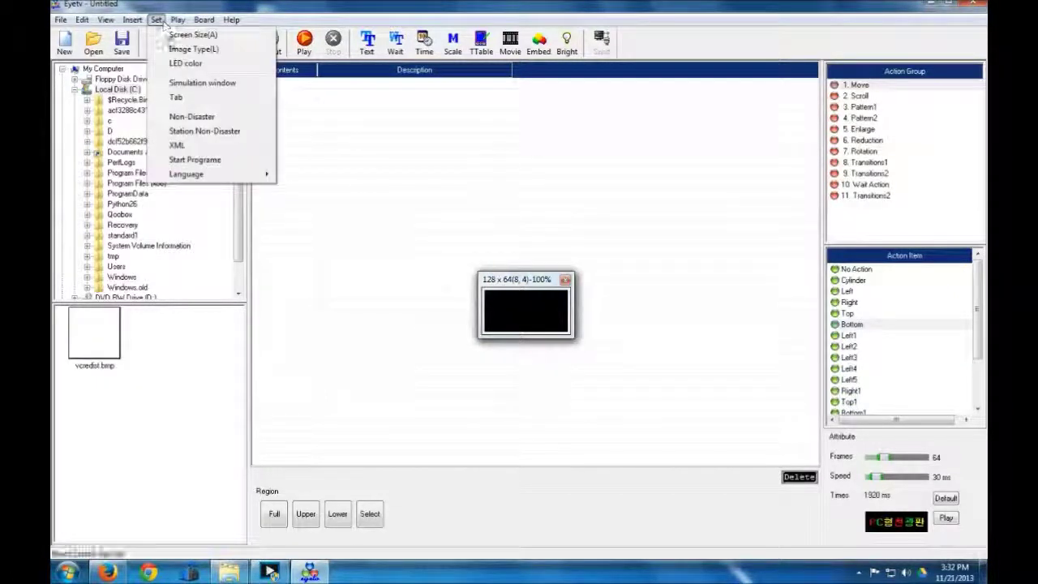
pyautogui.click(192, 84)
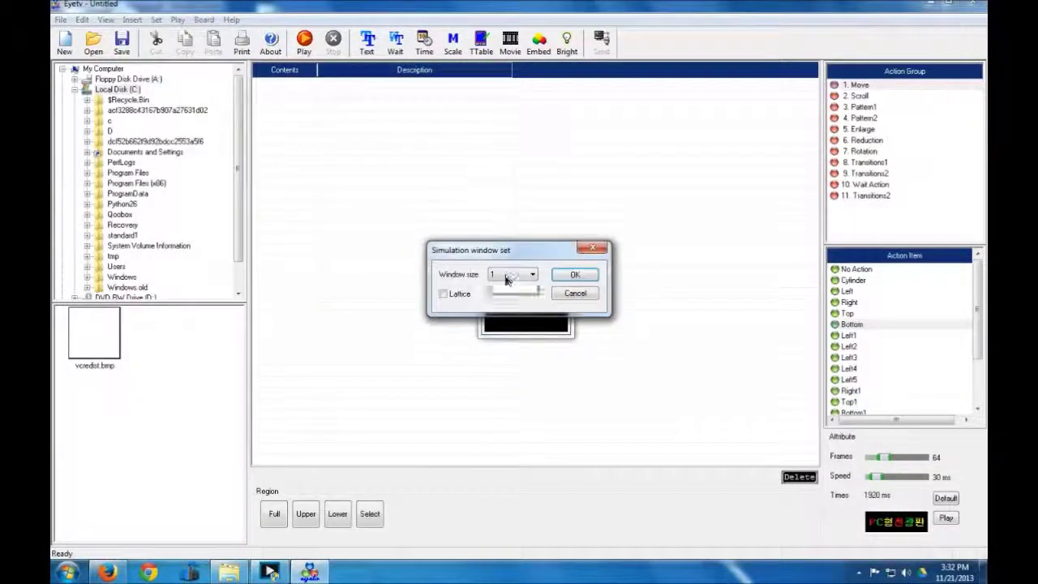
pyautogui.click(499, 275)
pyautogui.click(505, 296)
pyautogui.click(580, 276)
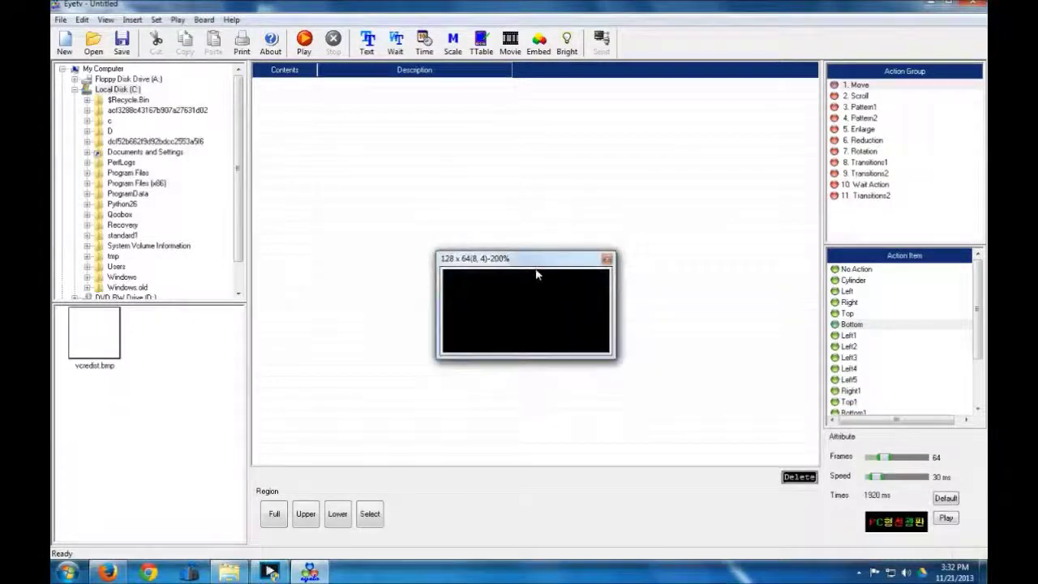
pyautogui.moveTo(254, 308); pyautogui.dragTo(154, 326)
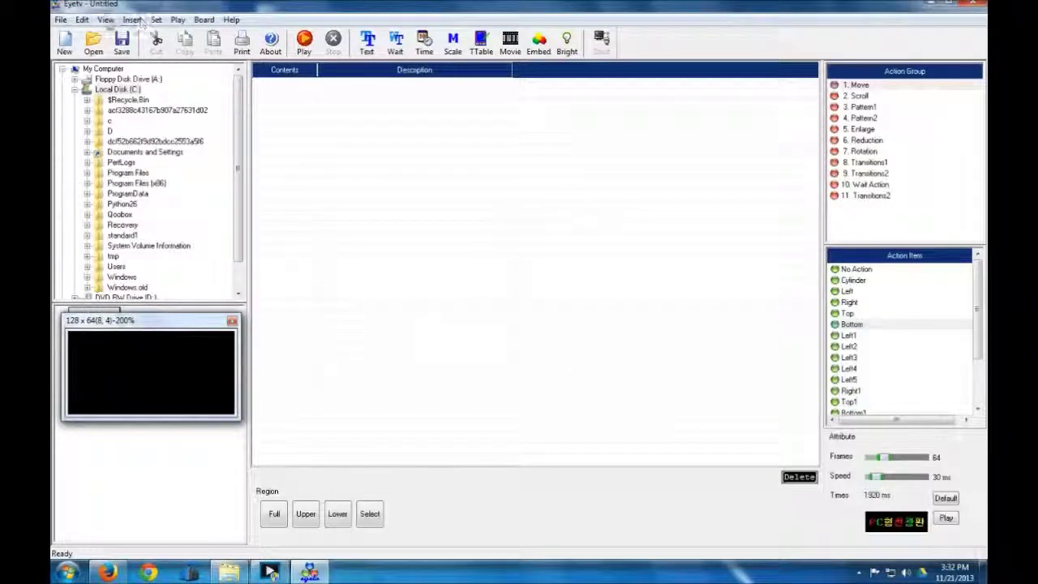
# Save the project under the new file name 'example' with Save As
pyautogui.click(62, 21)
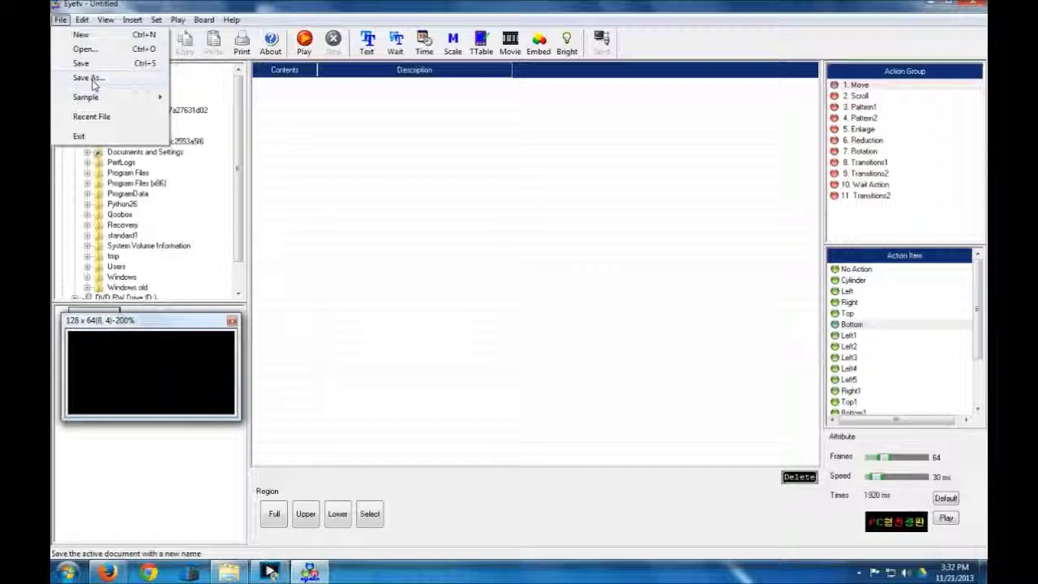
pyautogui.click(90, 79)
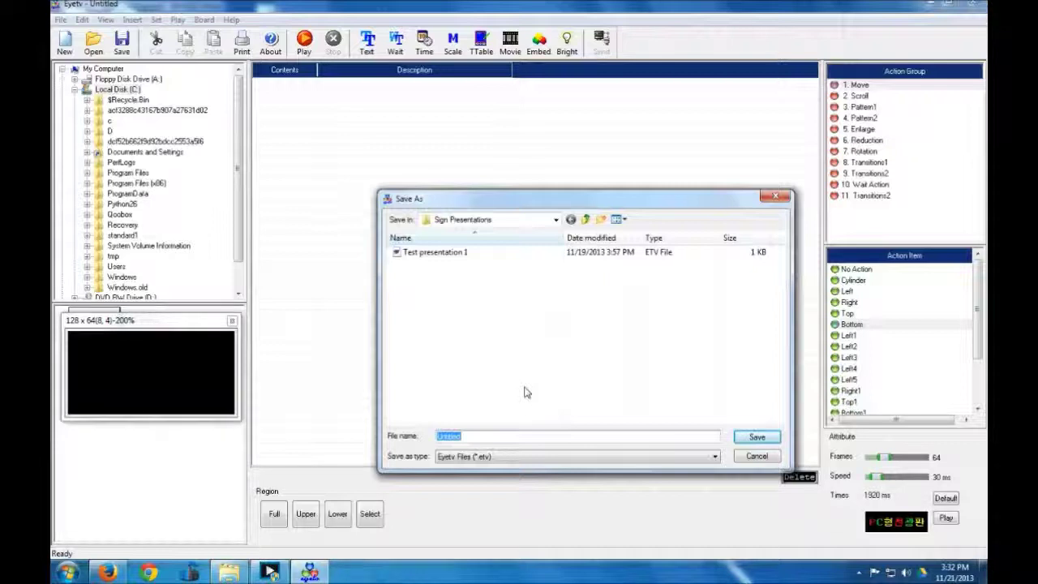
pyautogui.write('example')
pyautogui.press('Return')
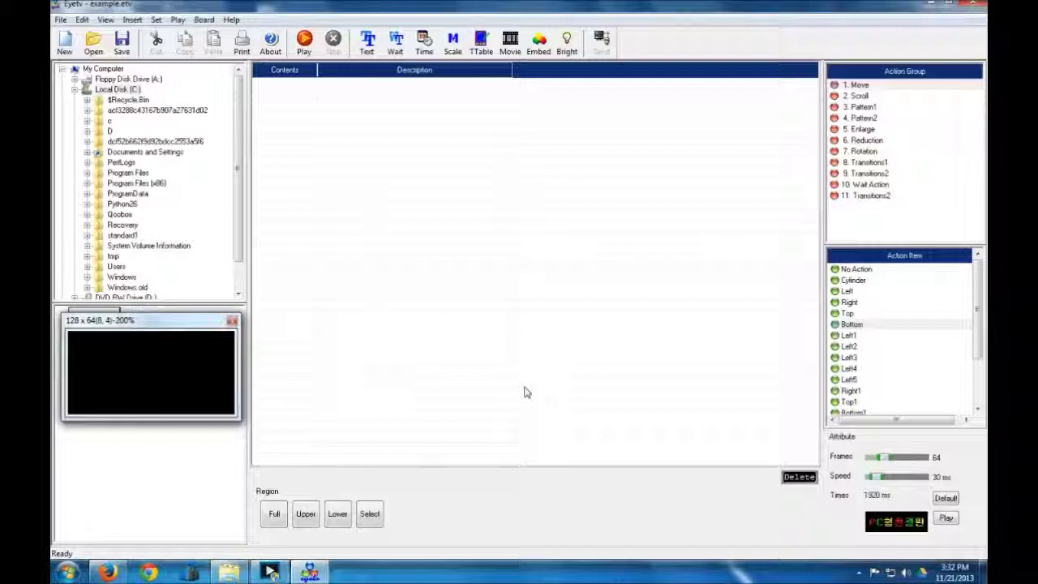